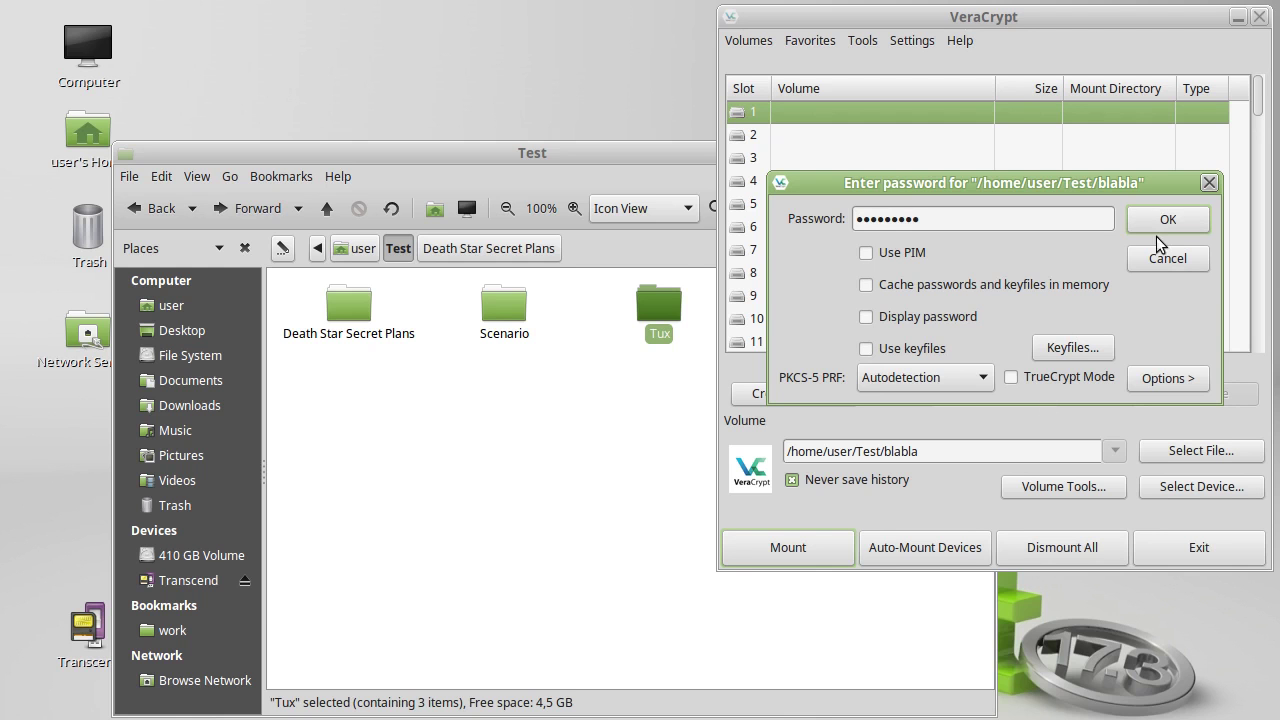
- Mount blabla's hidden volume, dismissing the 'already mounted' notice
{"action": "left_click", "coordinate": [1160, 227]}
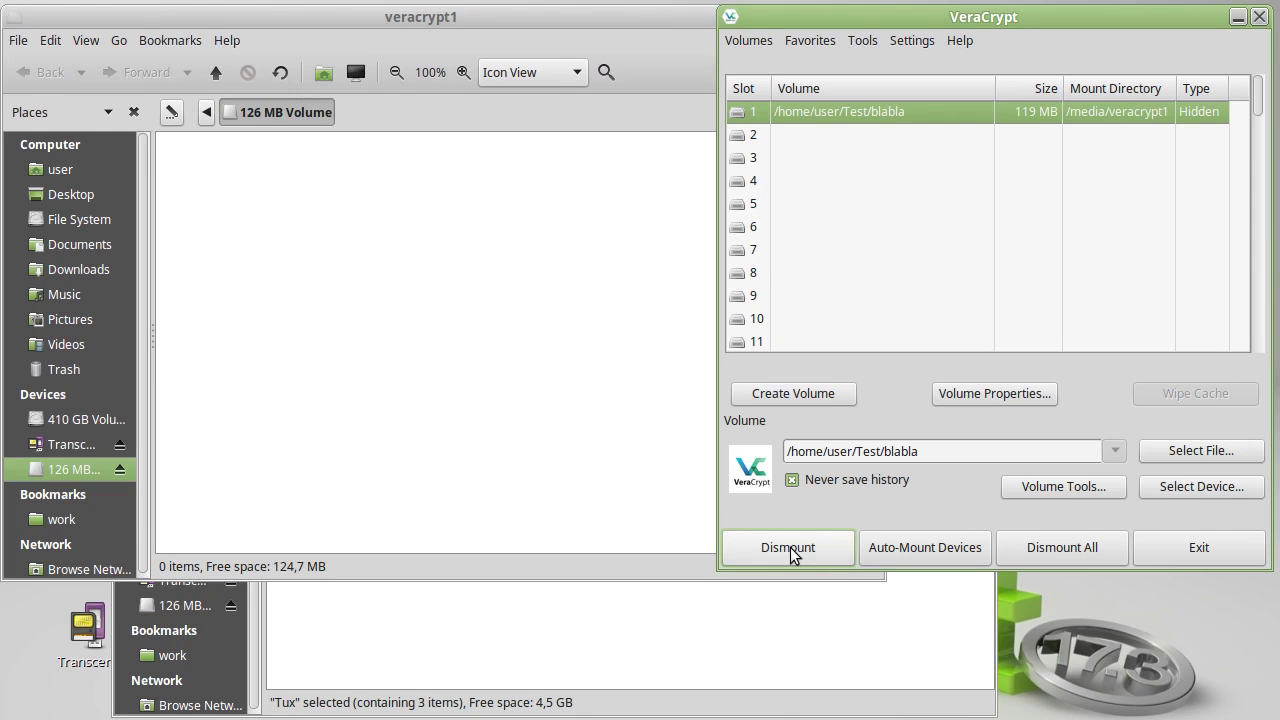
{"action": "left_click", "coordinate": [806, 181]}
{"action": "left_click", "coordinate": [790, 543]}
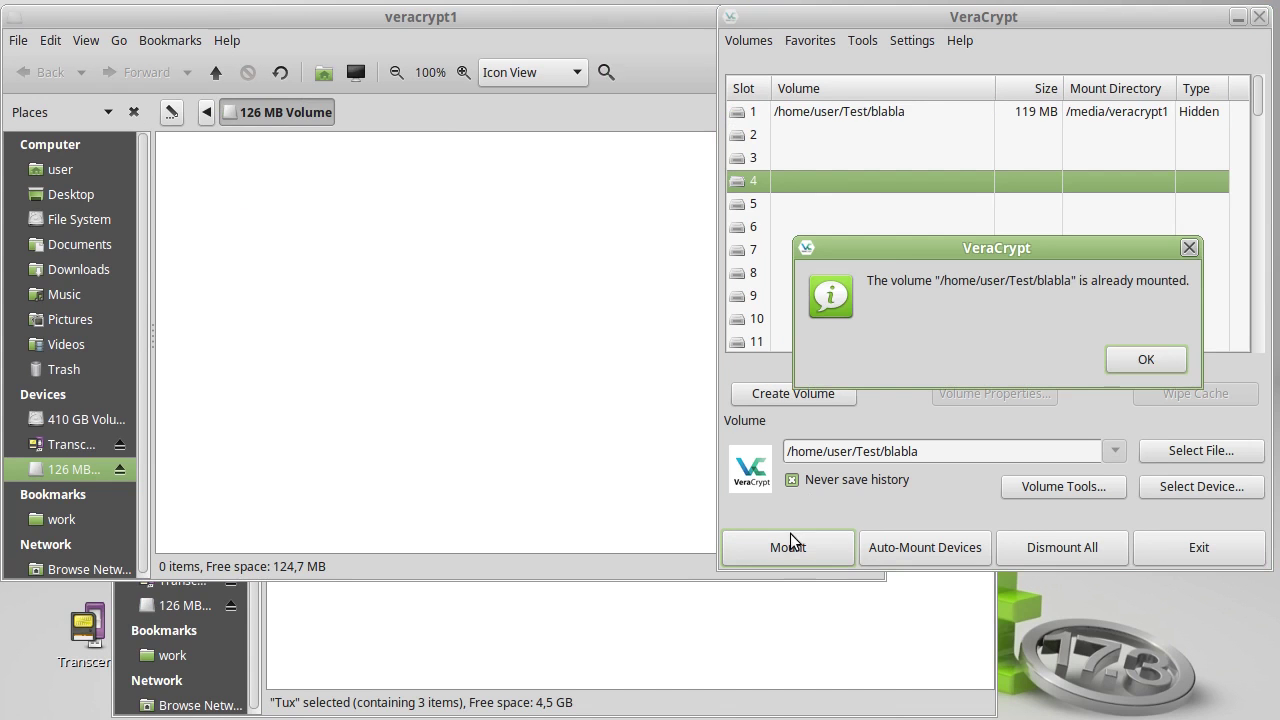
{"action": "left_click", "coordinate": [1144, 360]}
- Select the 119 MB volume in slot 1, reposition the veracrypt1 window and raise the Test folder
{"action": "left_click", "coordinate": [877, 118]}
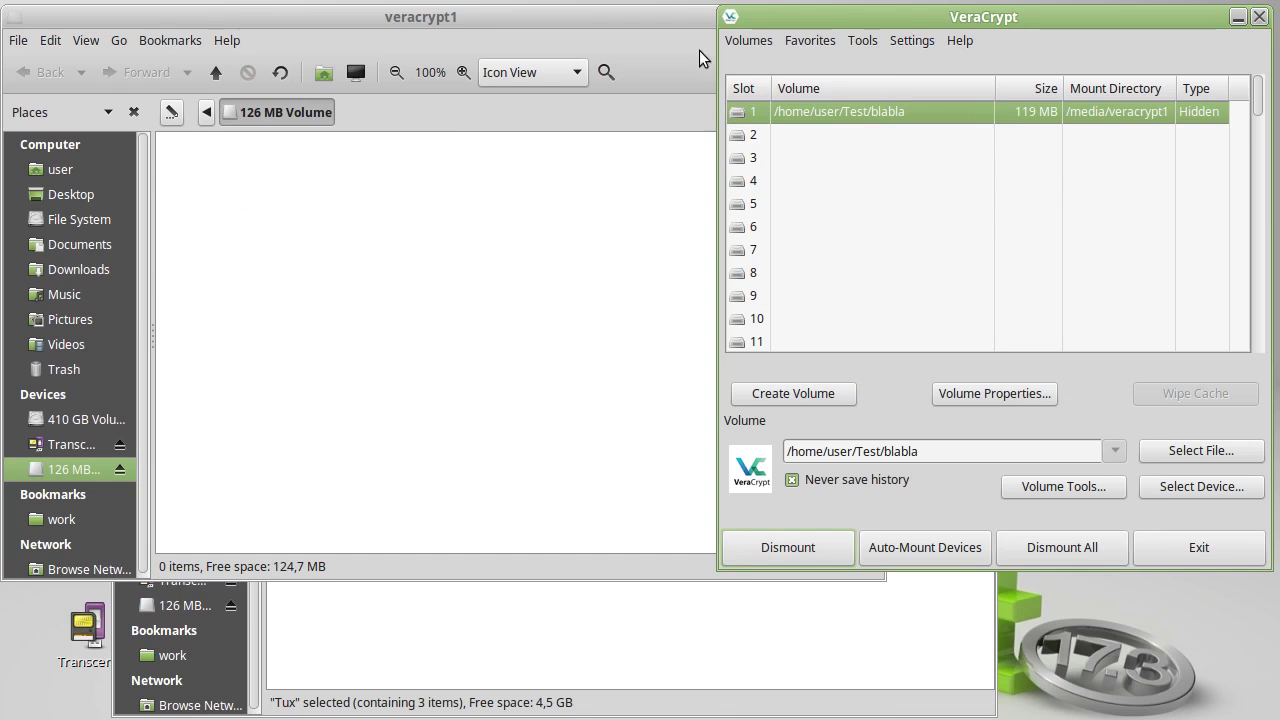
{"action": "left_click_drag", "start_coordinate": [571, 24], "coordinate": [964, 77]}
{"action": "left_click", "coordinate": [363, 150]}
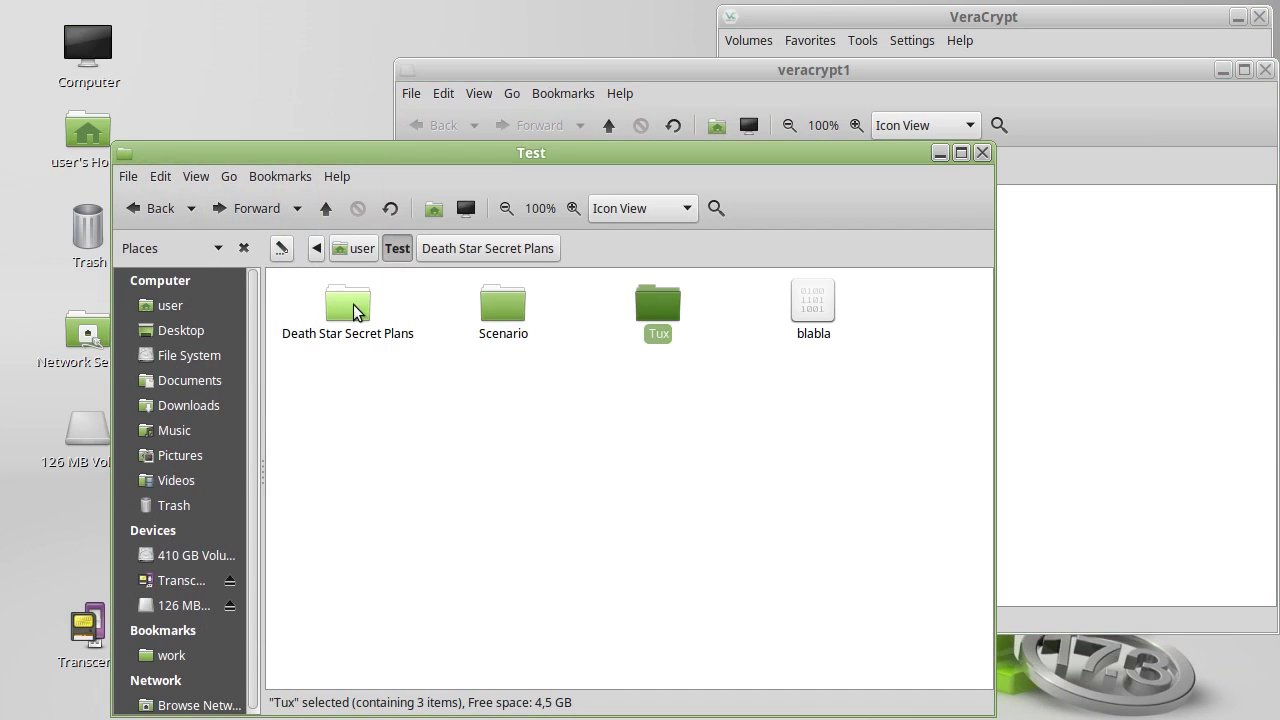
- Copy the Death Star Secret Plans folder into the veracrypt1 volume
{"action": "left_click_drag", "start_coordinate": [345, 308], "coordinate": [1165, 356]}
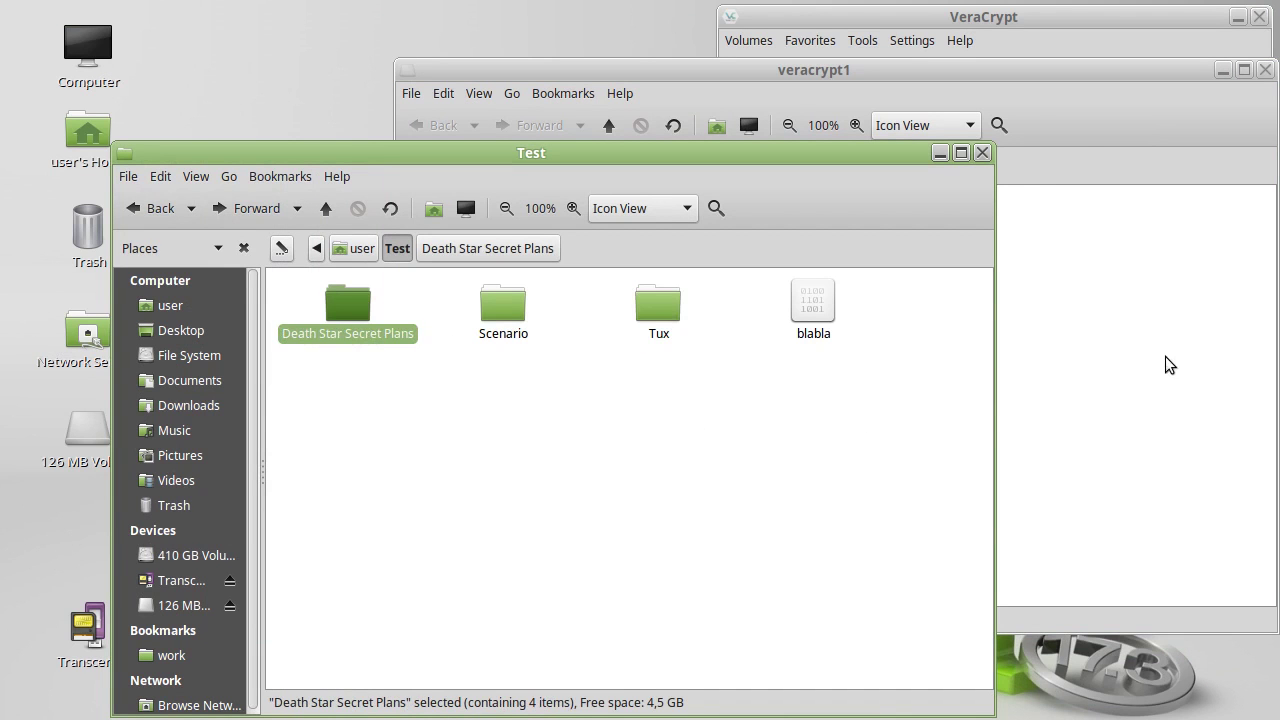
{"action": "left_click", "coordinate": [1087, 108]}
{"action": "left_click", "coordinate": [322, 444]}
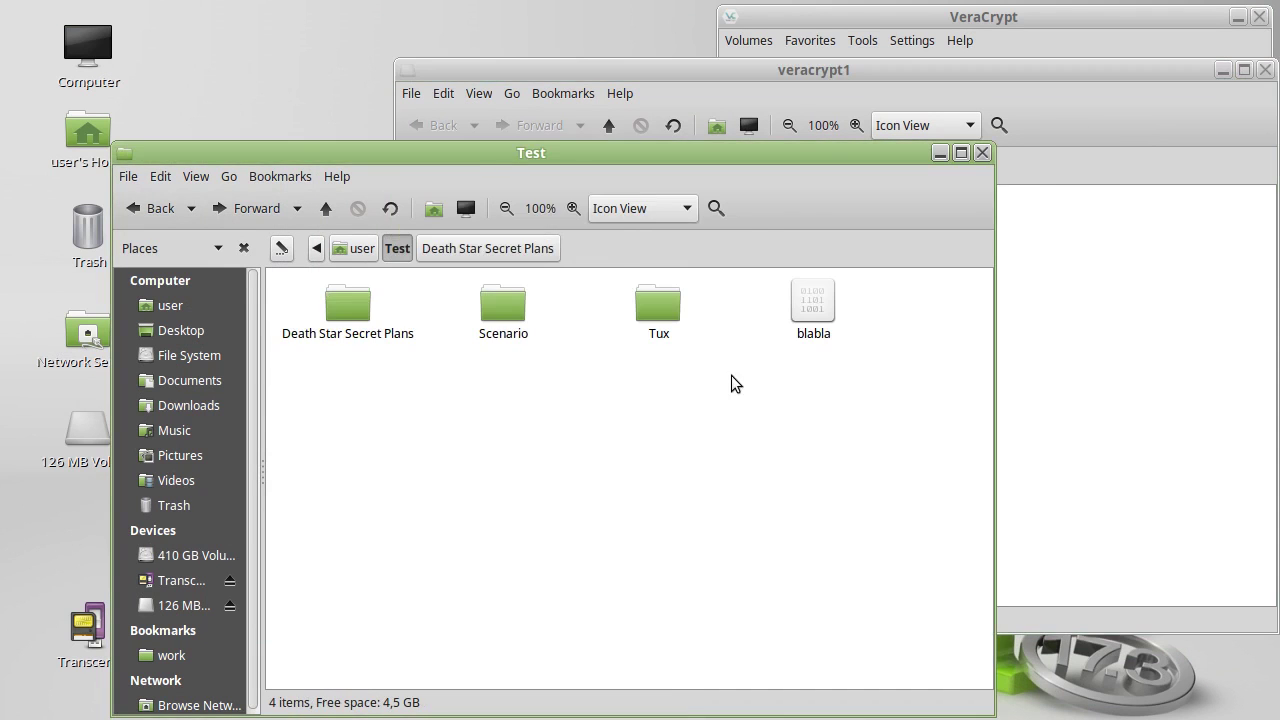
{"action": "left_click", "coordinate": [1094, 128]}
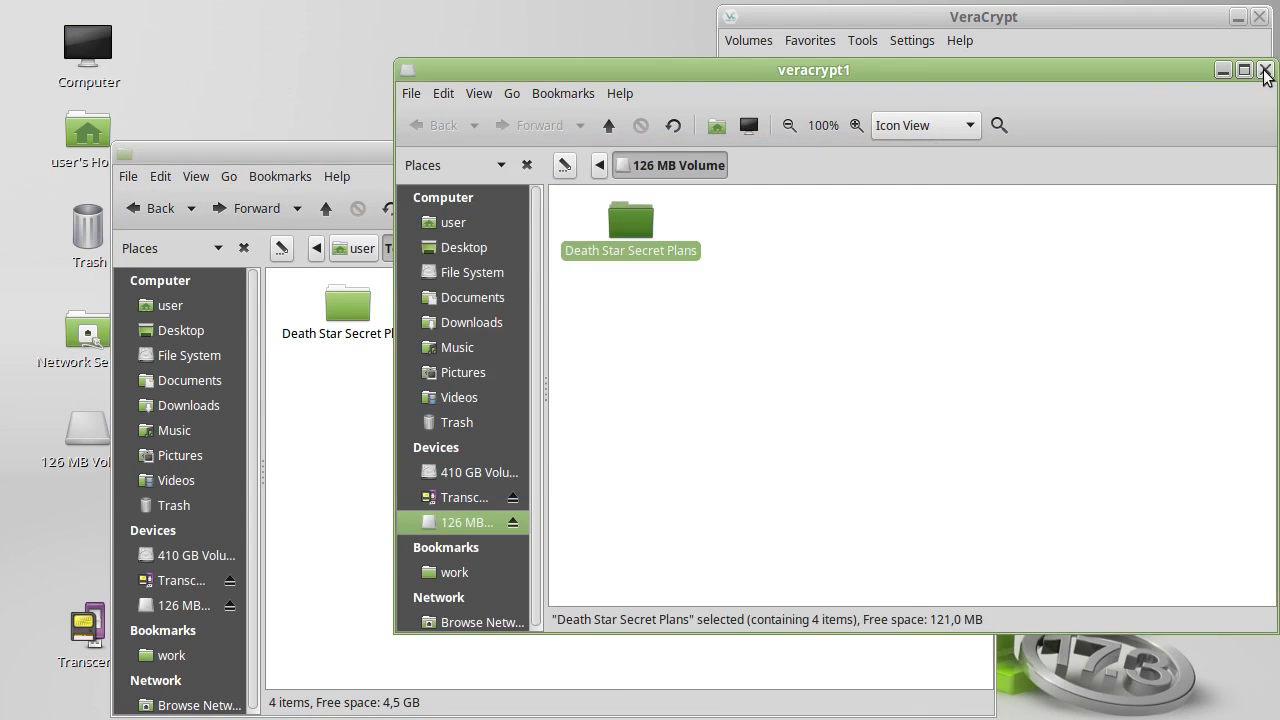
- Close the veracrypt1 window, widen the sidebar and open the 126 MB Volume
{"action": "left_click", "coordinate": [1265, 69]}
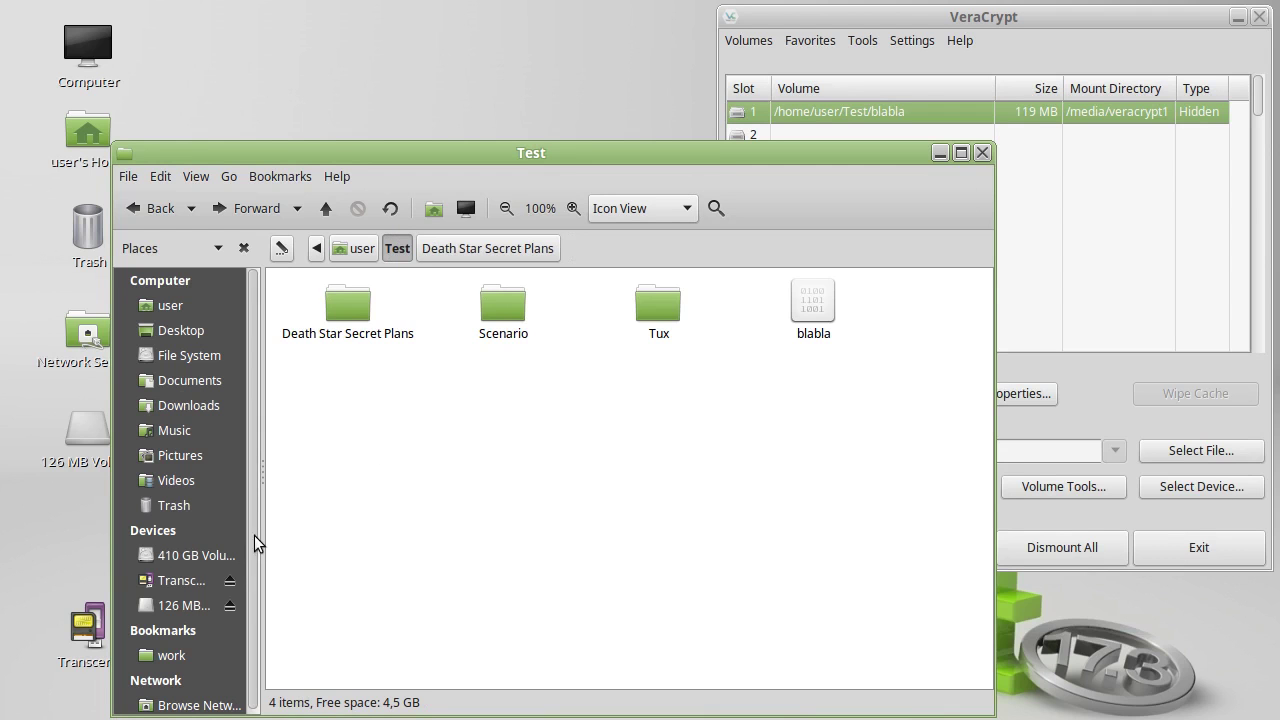
{"action": "left_click_drag", "start_coordinate": [257, 534], "coordinate": [332, 532]}
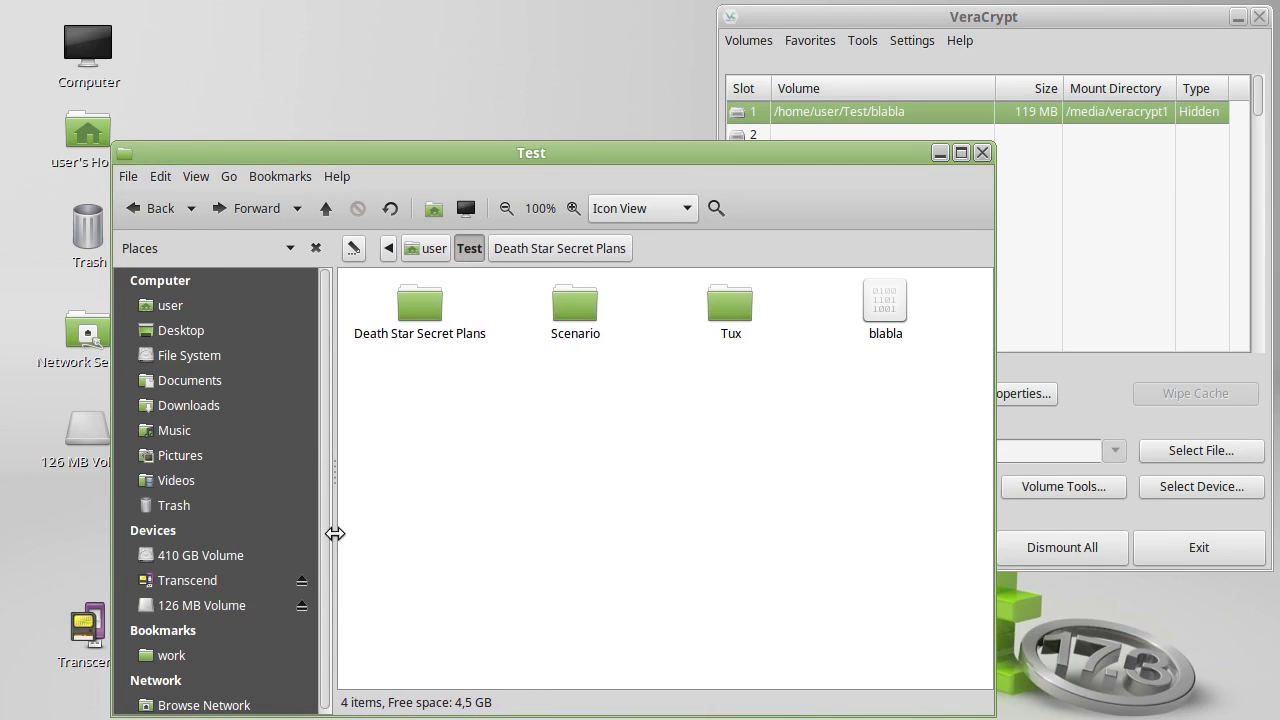
{"action": "left_click", "coordinate": [182, 605]}
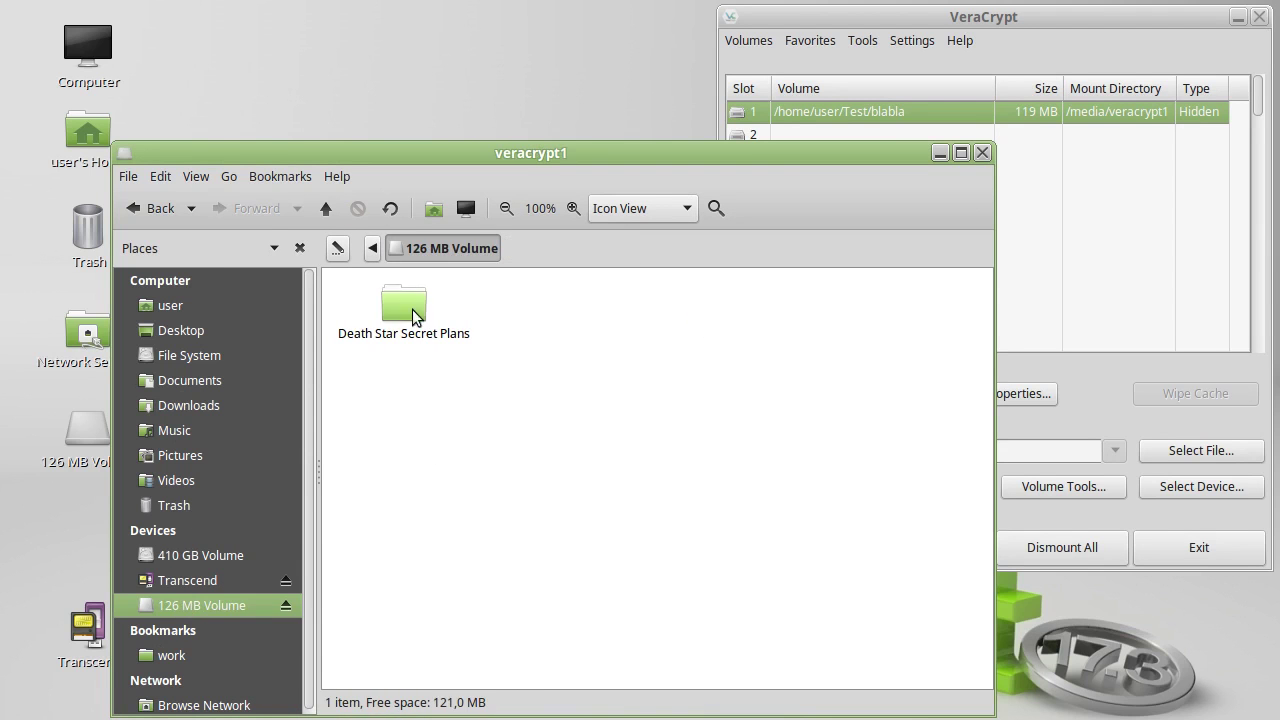
- Open the Death Star Secret Plans folder and page through its blueprint images, then close the viewer
{"action": "double_click", "coordinate": [400, 300]}
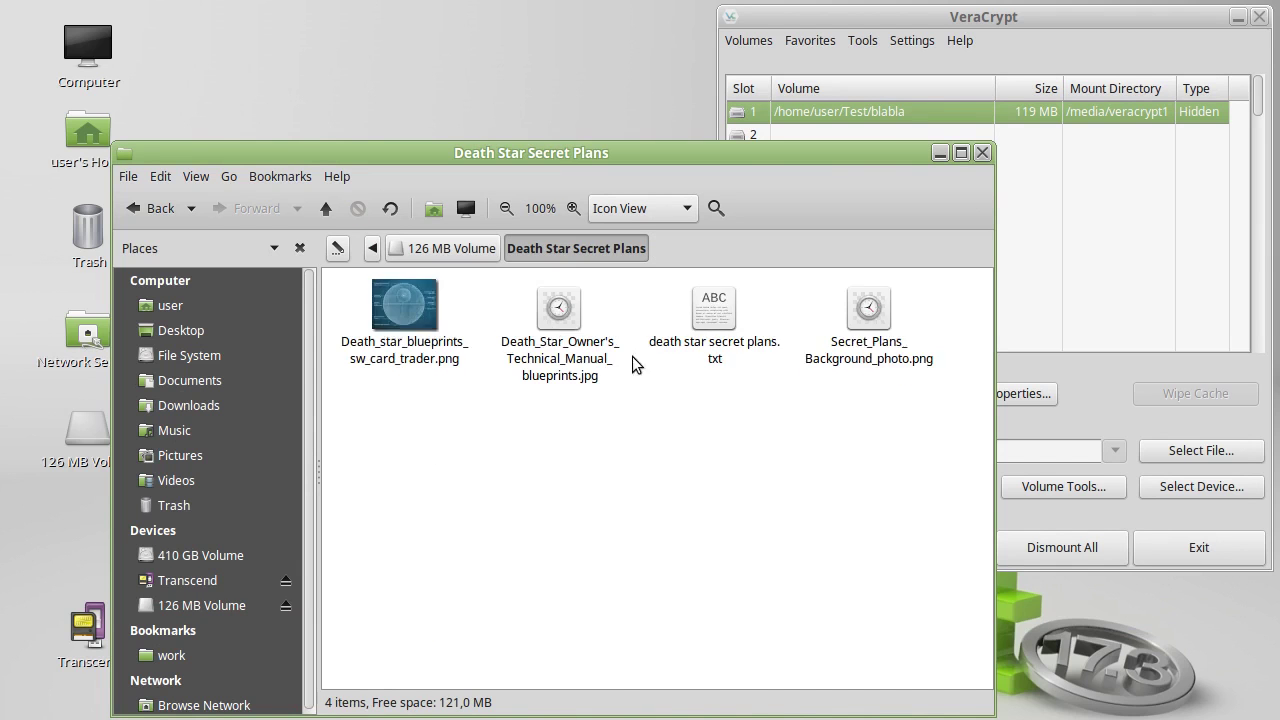
{"action": "left_click", "coordinate": [404, 330]}
{"action": "double_click", "coordinate": [404, 326]}
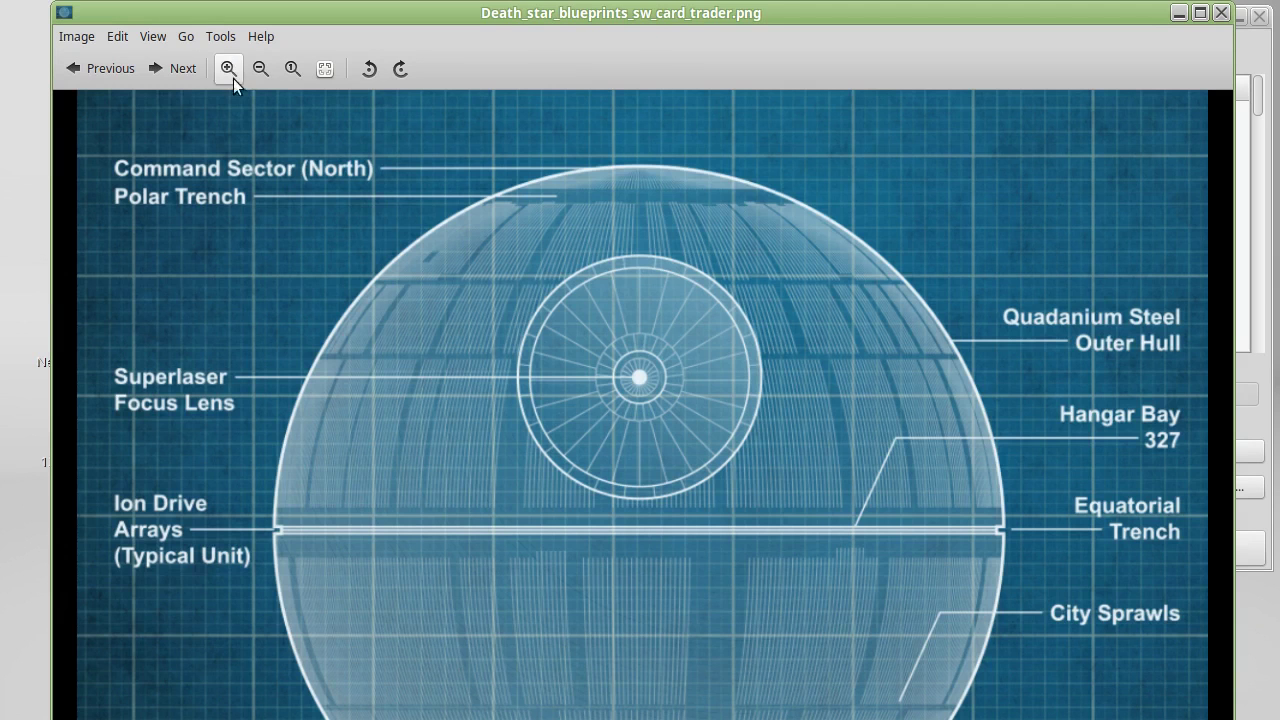
{"action": "left_click", "coordinate": [179, 76]}
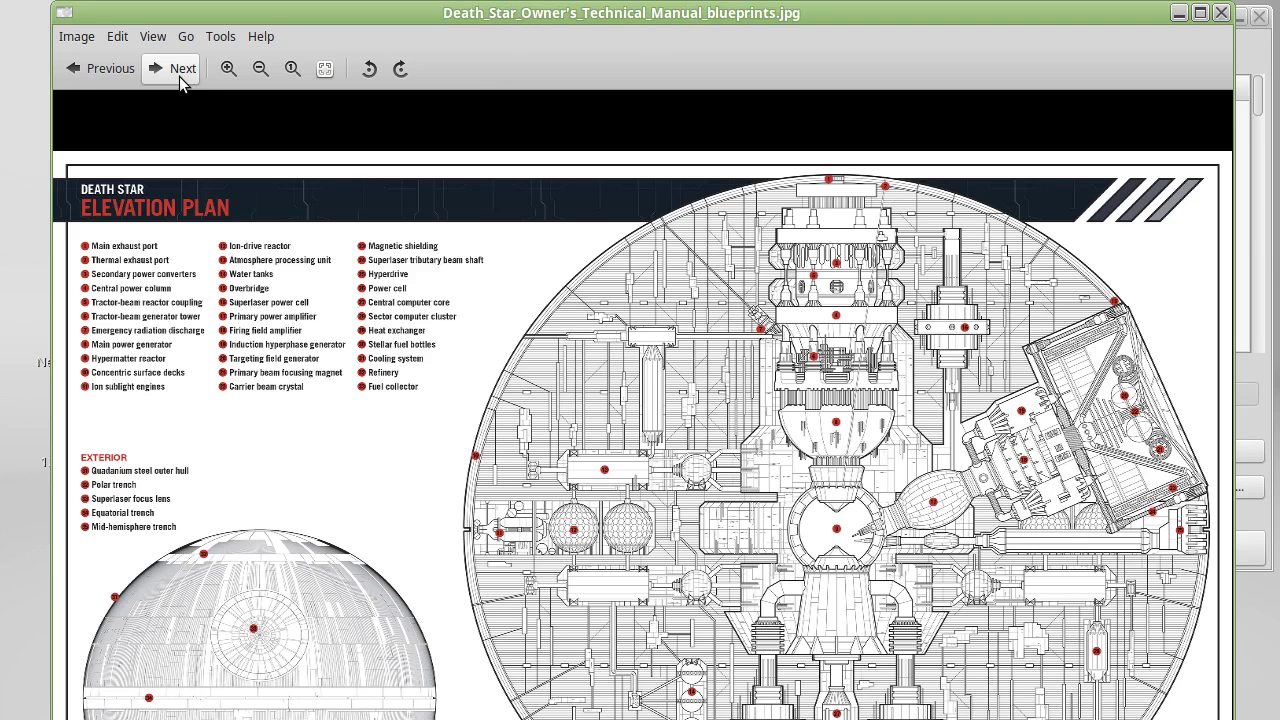
{"action": "left_click", "coordinate": [179, 76]}
{"action": "left_click", "coordinate": [179, 76]}
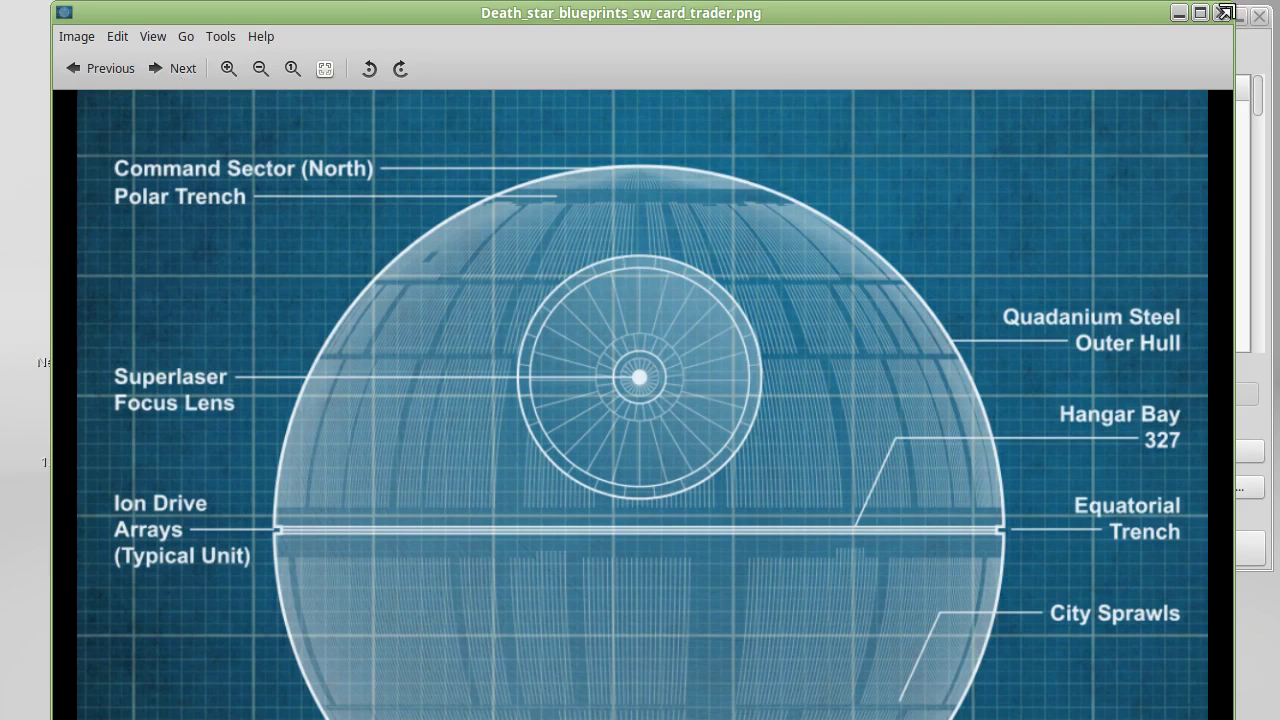
{"action": "left_click", "coordinate": [1219, 13]}
- Go back to the volume's top level, reopen the folder and open death star secret plans.txt
{"action": "left_click", "coordinate": [445, 248]}
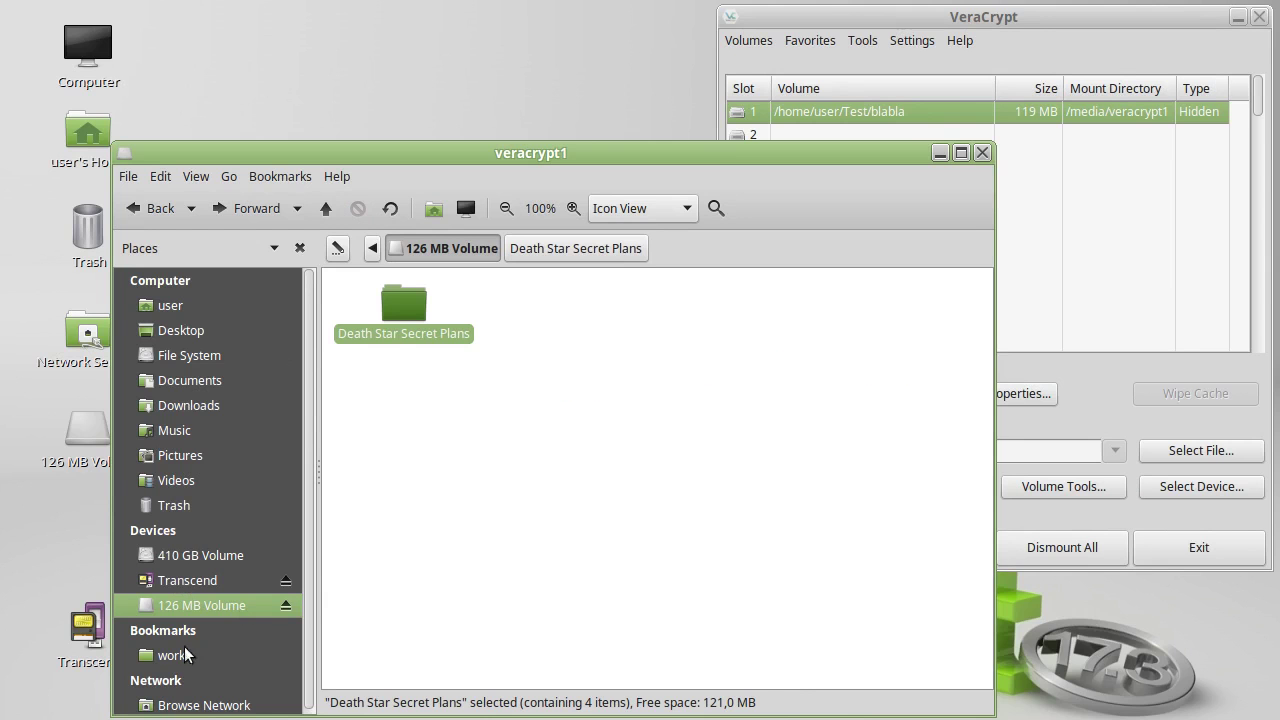
{"action": "left_click", "coordinate": [1020, 17]}
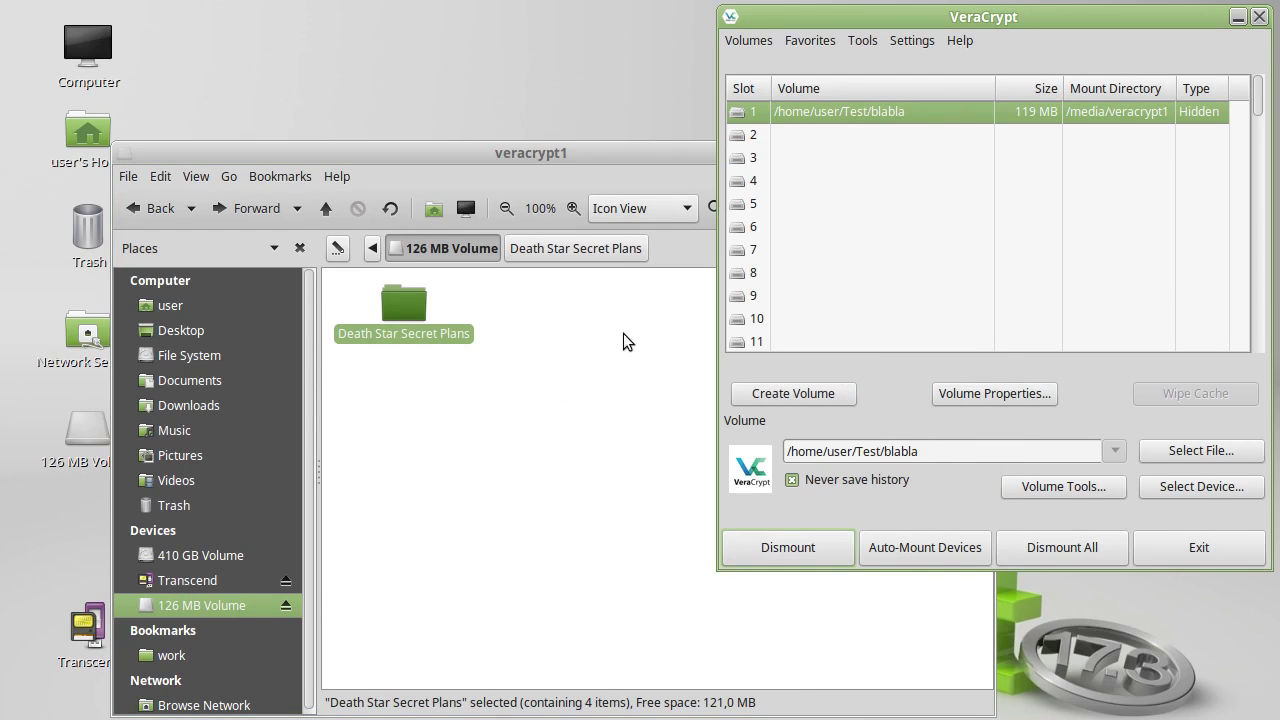
{"action": "double_click", "coordinate": [399, 300]}
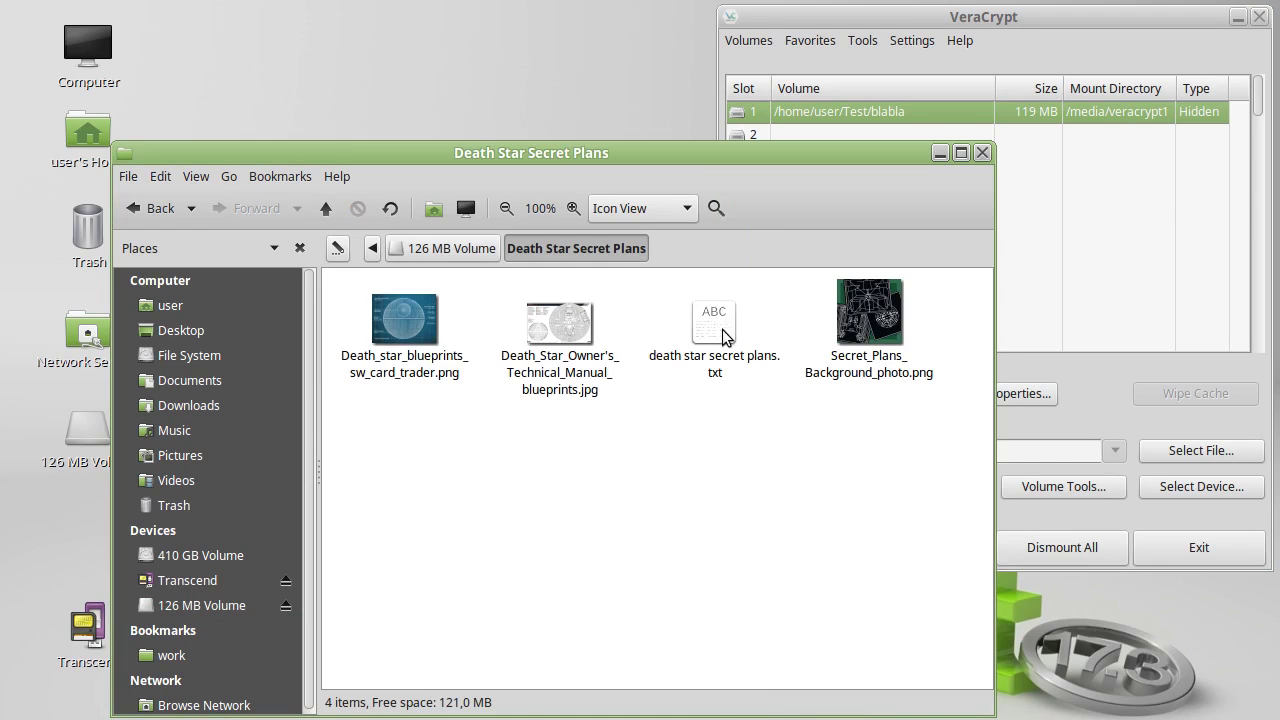
{"action": "double_click", "coordinate": [722, 329]}
- Display death star secret plans.txt in Pluma, highlight its three links, close it and return to 126 MB Volume
{"action": "left_click", "coordinate": [500, 520]}
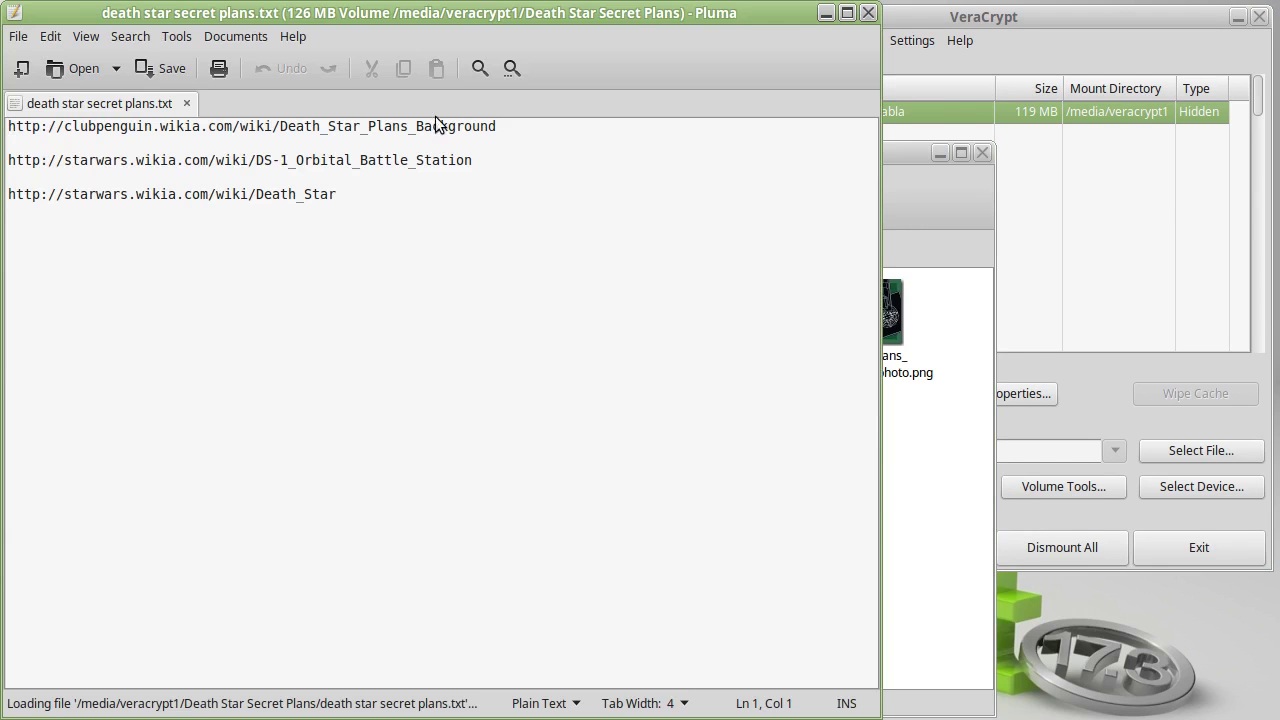
{"action": "left_click_drag", "start_coordinate": [10, 128], "coordinate": [364, 229]}
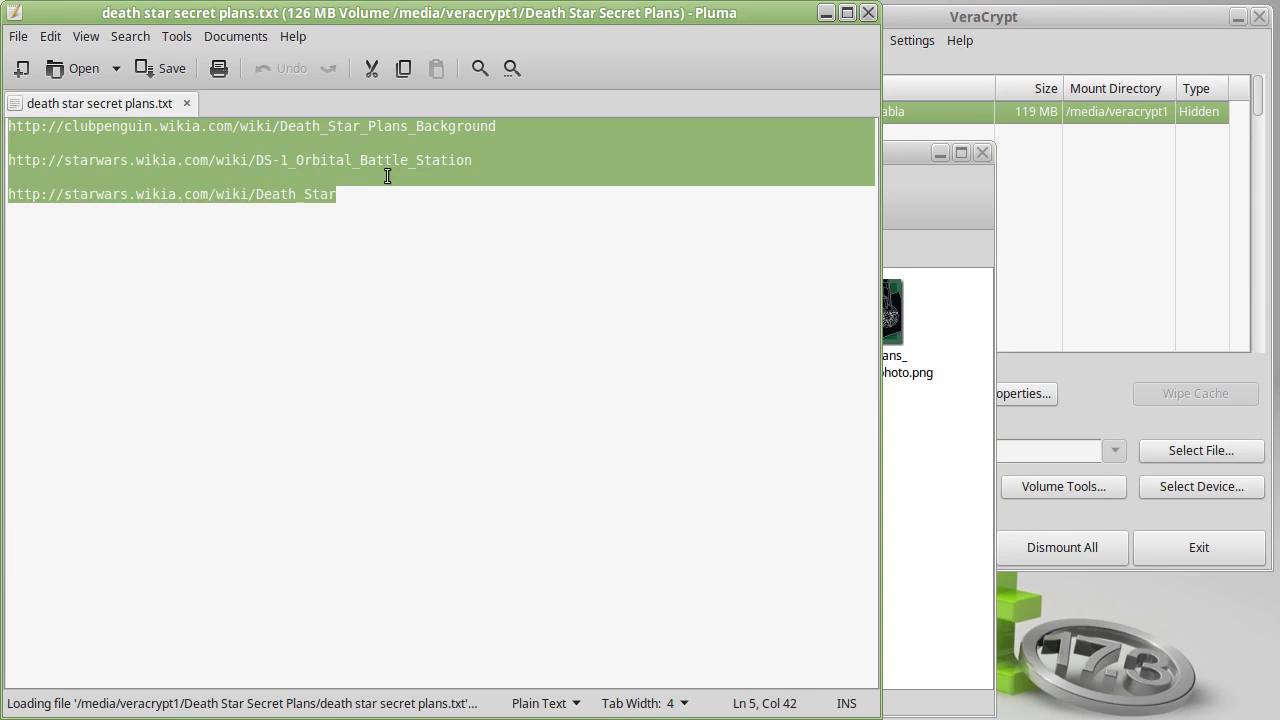
{"action": "left_click", "coordinate": [388, 177]}
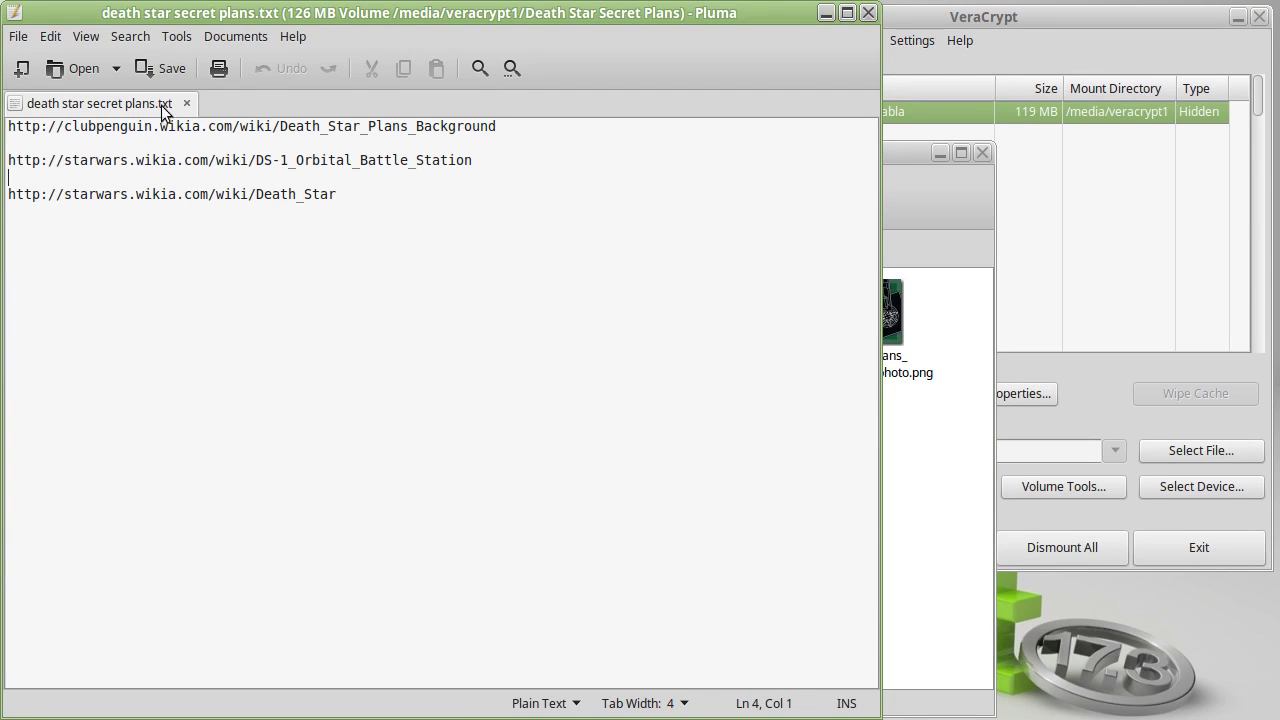
{"action": "left_click", "coordinate": [868, 13]}
{"action": "left_click", "coordinate": [474, 258]}
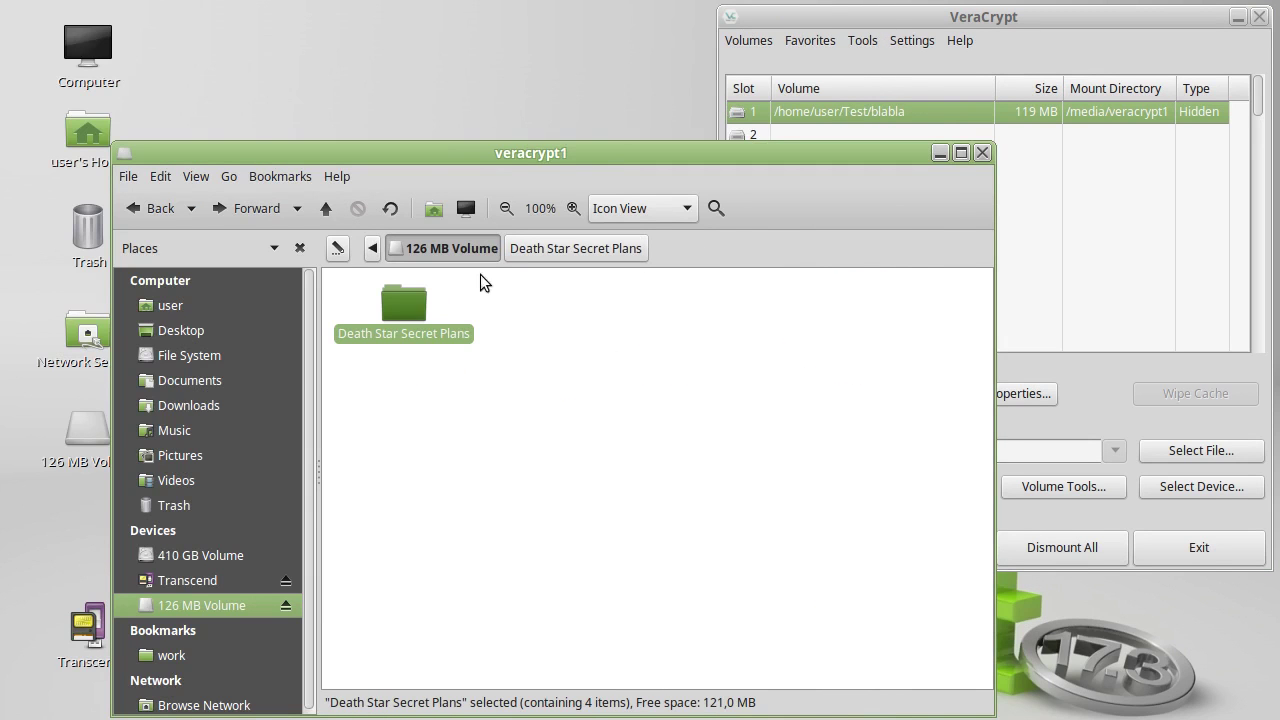
- Dismount blabla in VeraCrypt, then close the Boba Fett image viewer and the Scenario folder window
{"action": "left_click", "coordinate": [989, 23]}
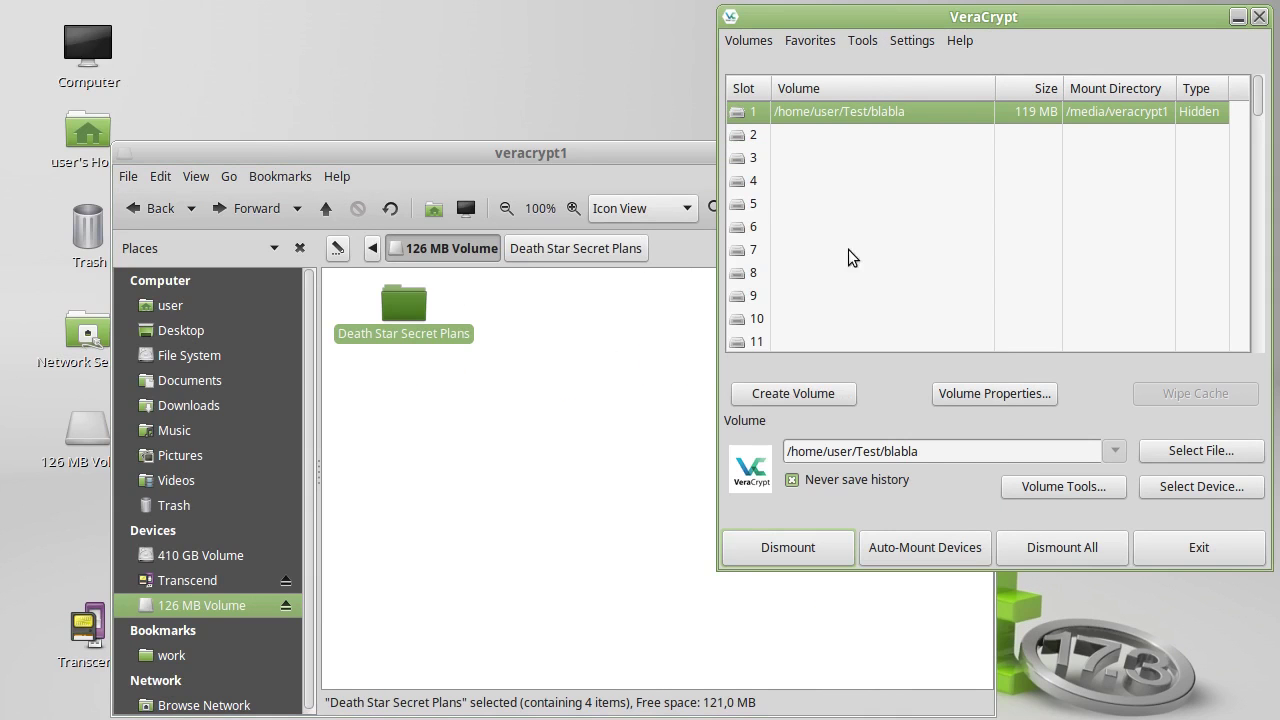
{"action": "left_click", "coordinate": [773, 543]}
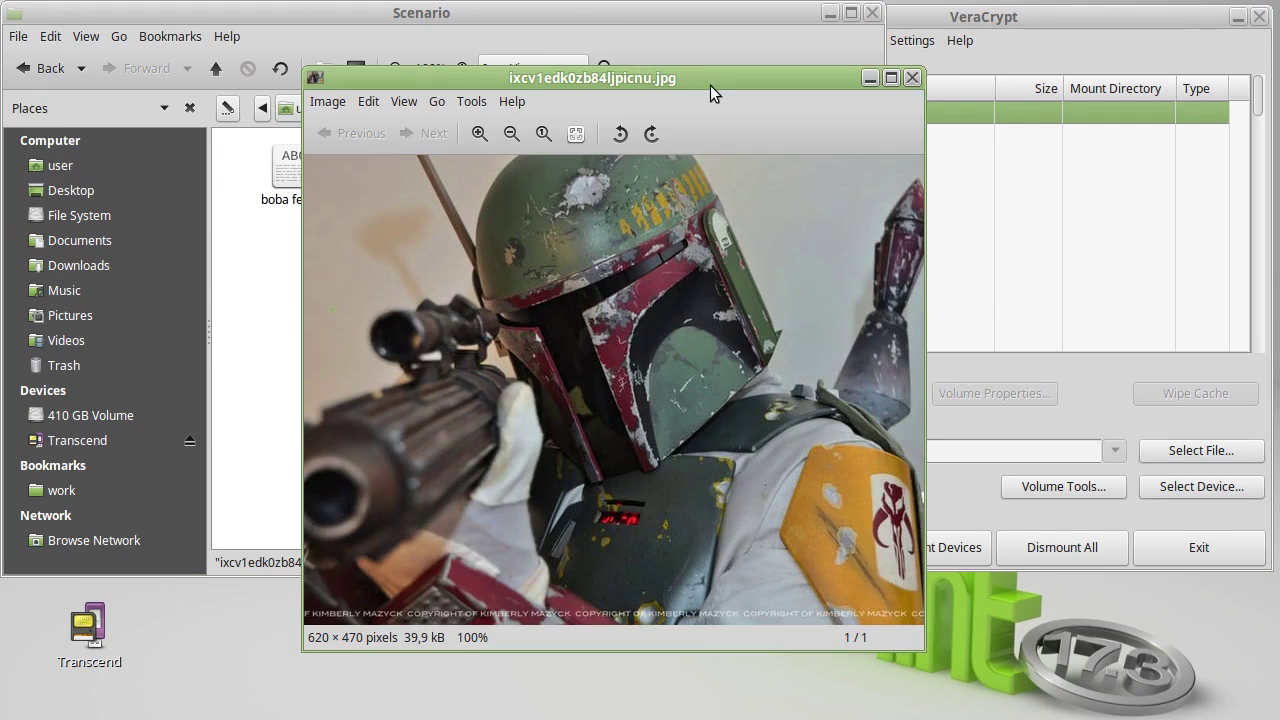
{"action": "left_click_drag", "start_coordinate": [710, 85], "coordinate": [629, 71]}
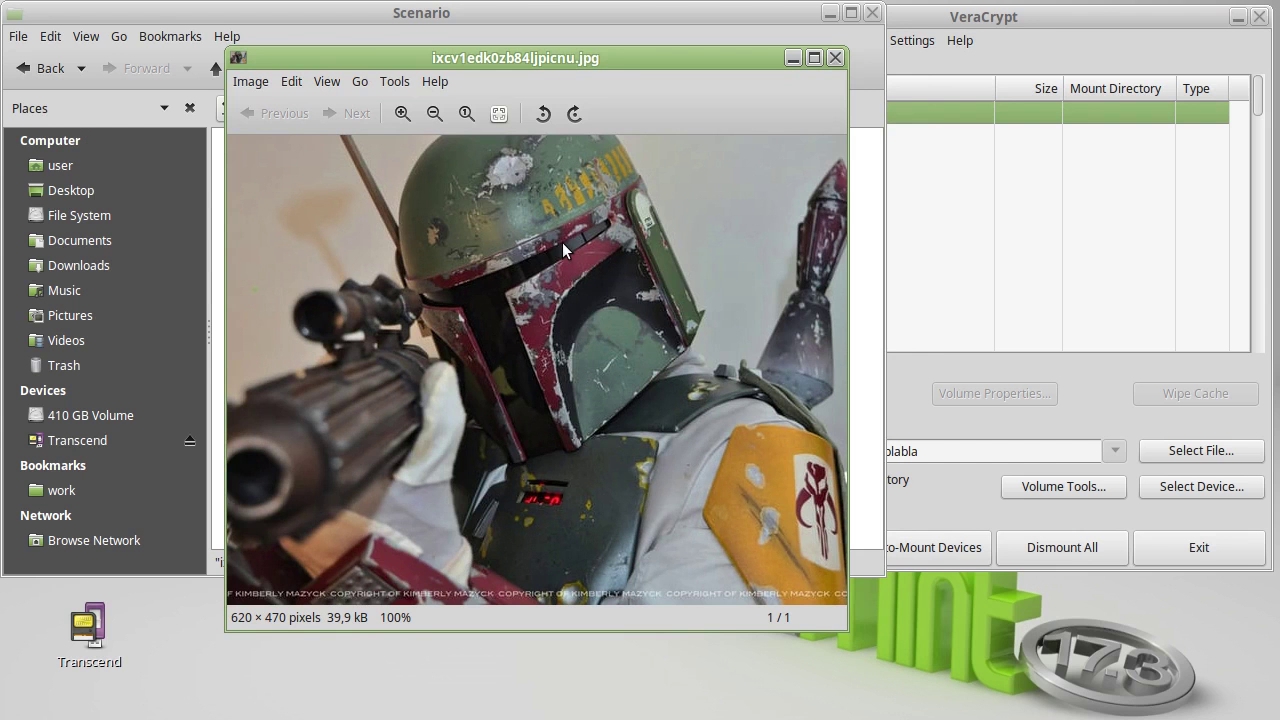
{"action": "left_click", "coordinate": [835, 58]}
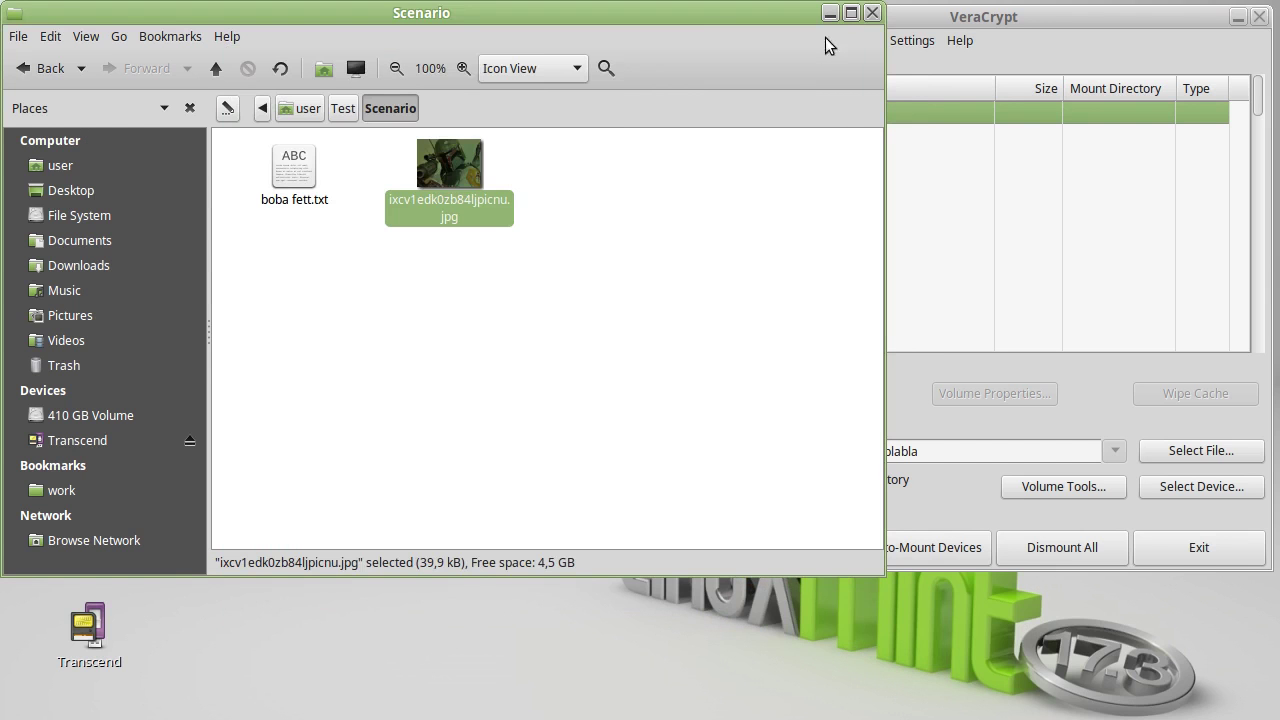
{"action": "left_click", "coordinate": [873, 13]}
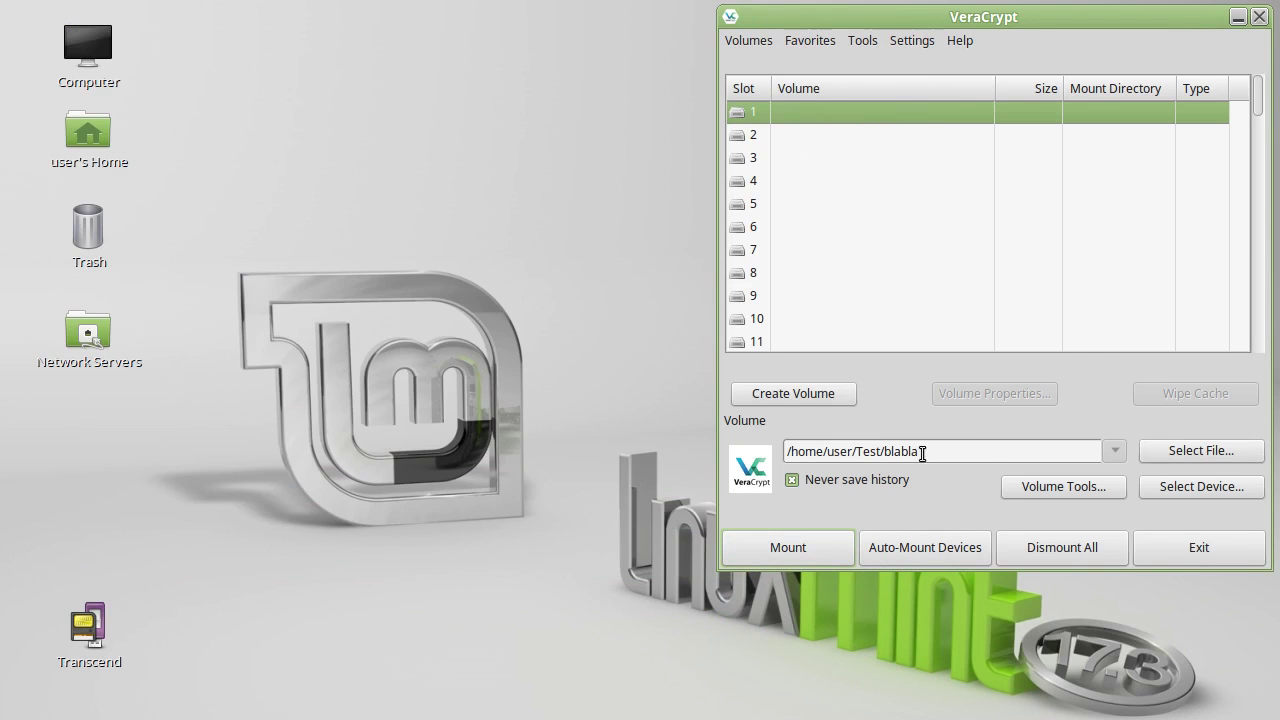
- Mount blabla using the outer volume password and open the Tux folder on it
{"action": "left_click", "coordinate": [762, 560]}
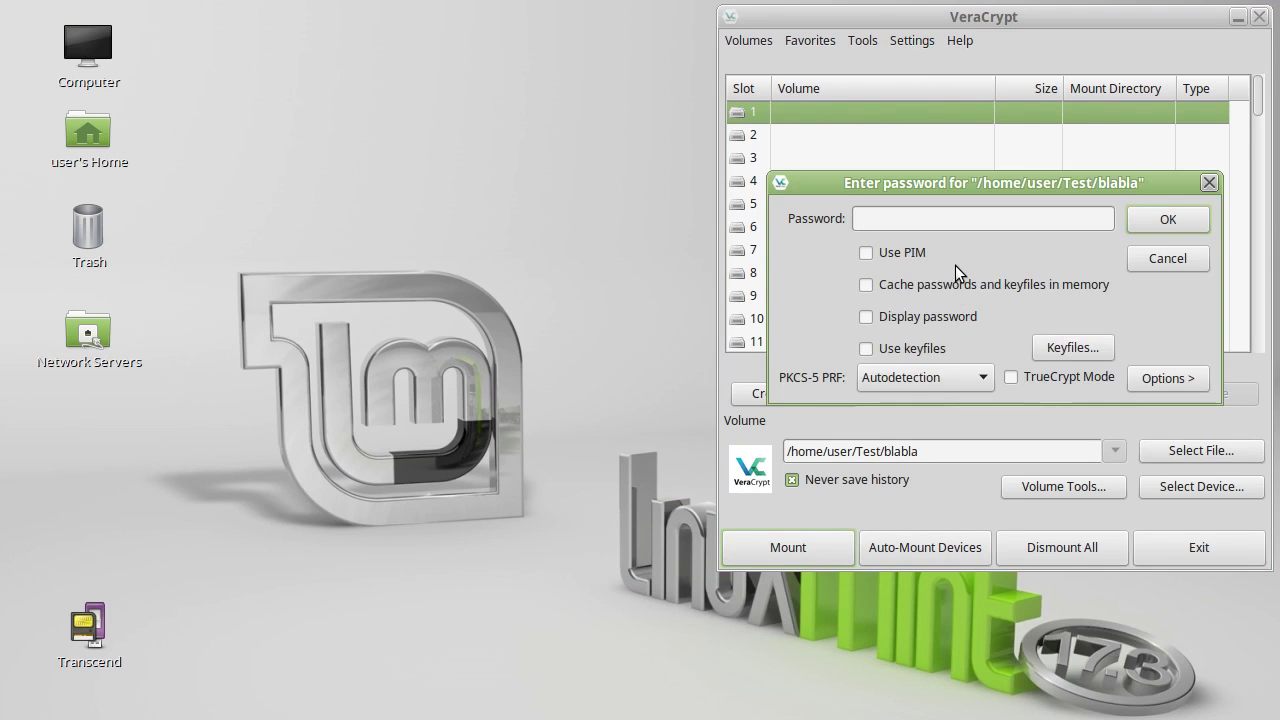
{"action": "type", "text": "123456789"}
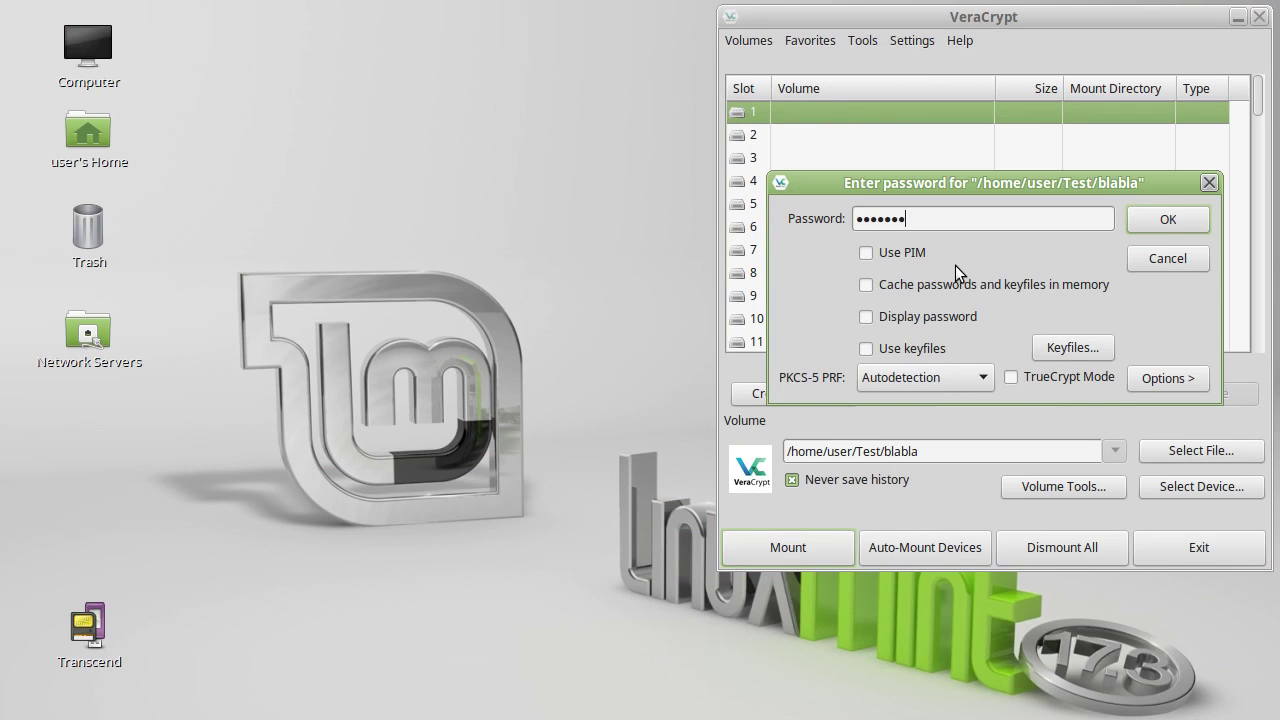
{"action": "left_click", "coordinate": [1155, 229]}
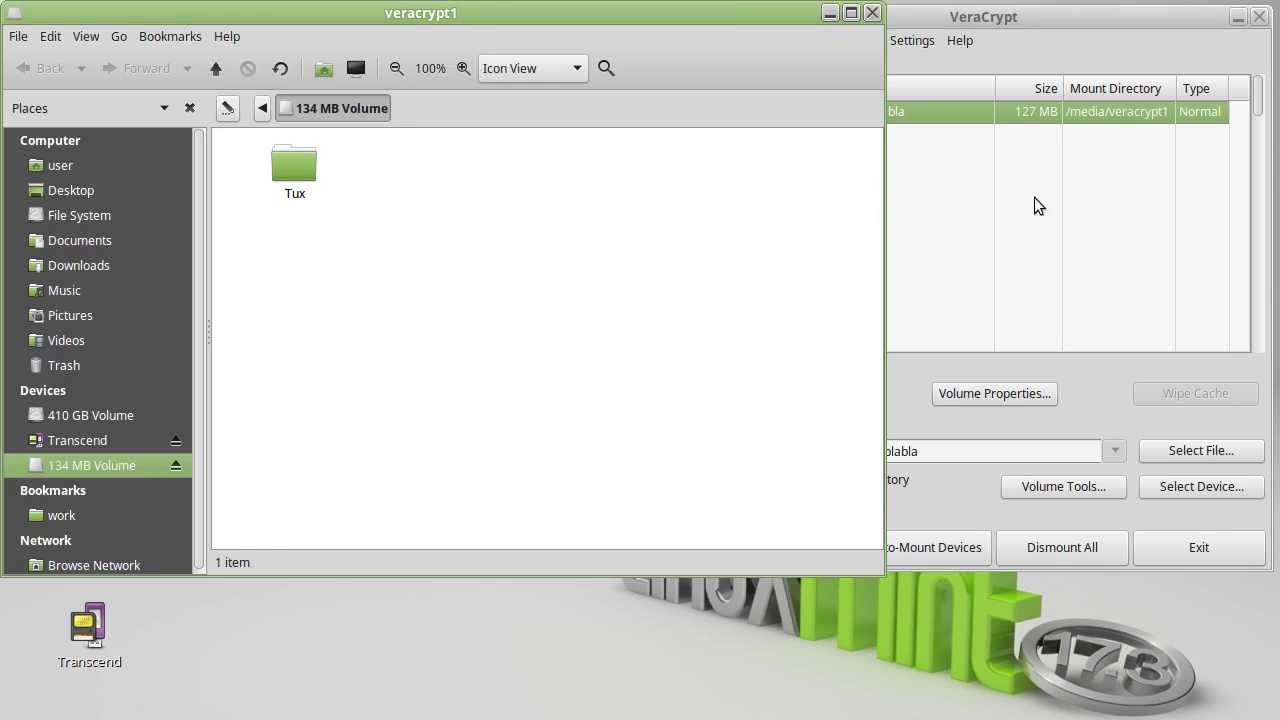
{"action": "double_click", "coordinate": [275, 168]}
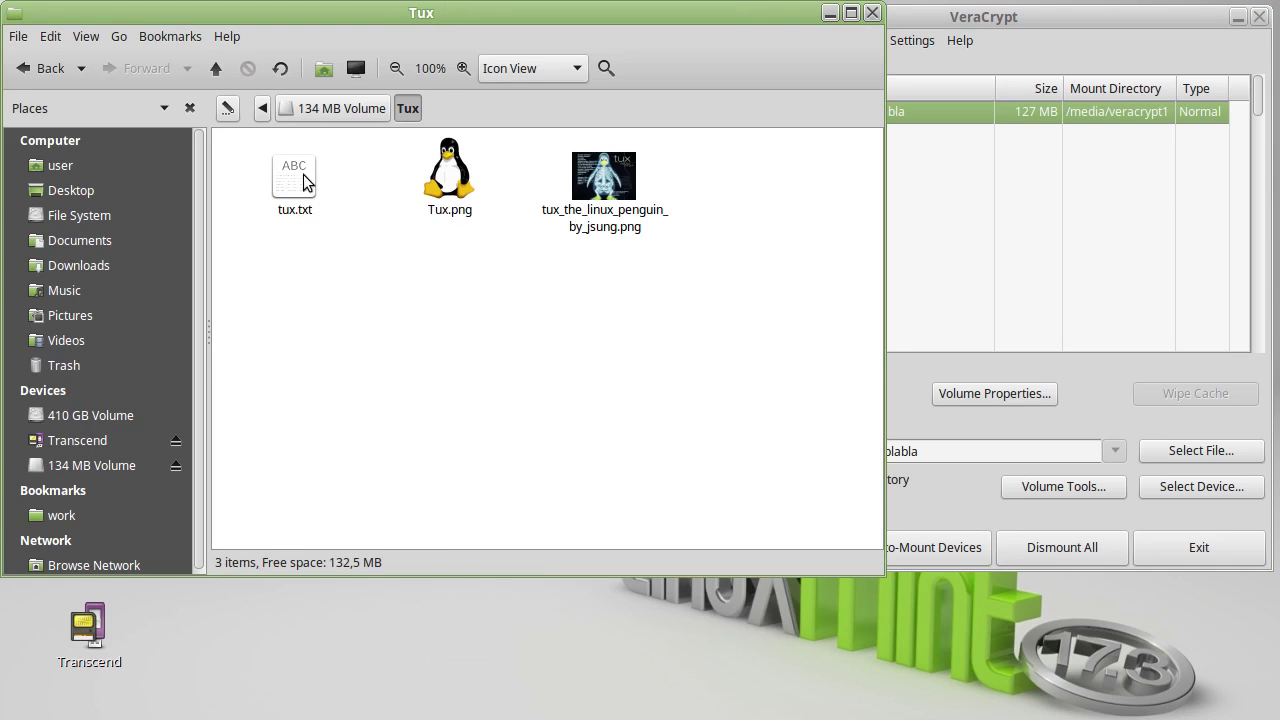
- Display tux.txt as text to read its two Tux links, then close it
{"action": "double_click", "coordinate": [305, 207]}
{"action": "left_click", "coordinate": [411, 366]}
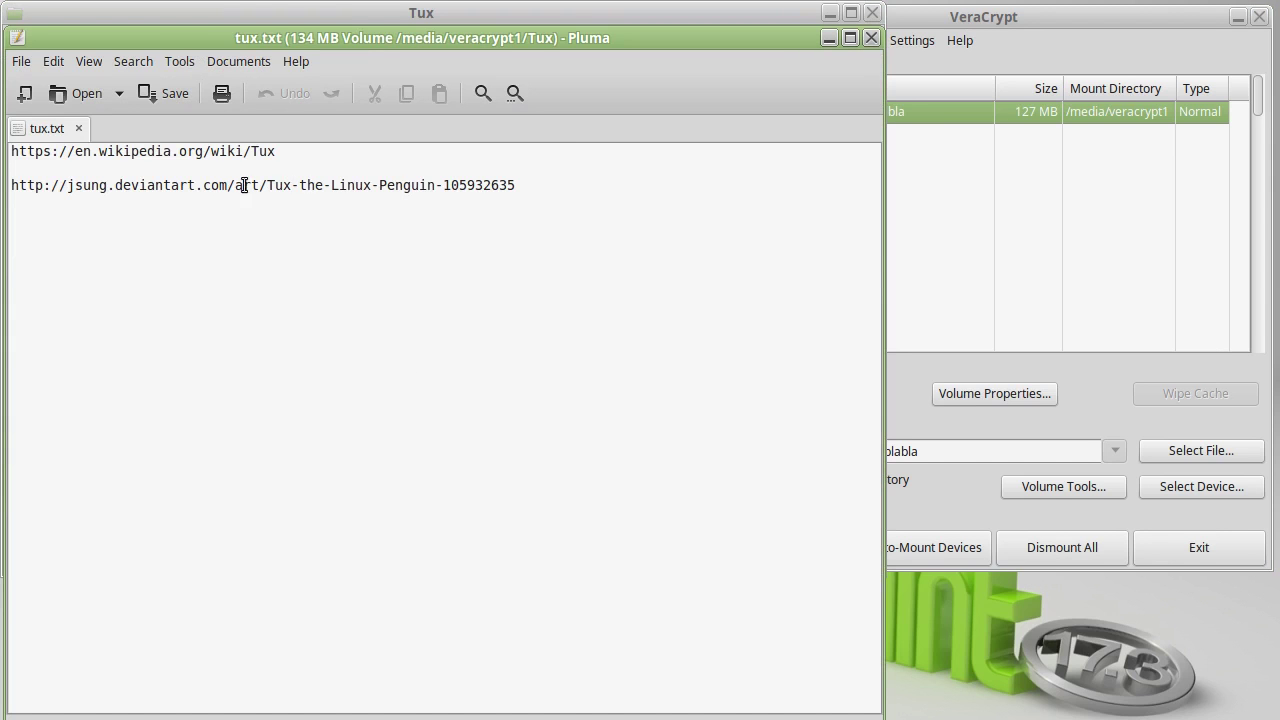
{"action": "left_click", "coordinate": [871, 38]}
- View both Tux penguin pictures, close the viewer and close the Tux folder window
{"action": "double_click", "coordinate": [448, 200]}
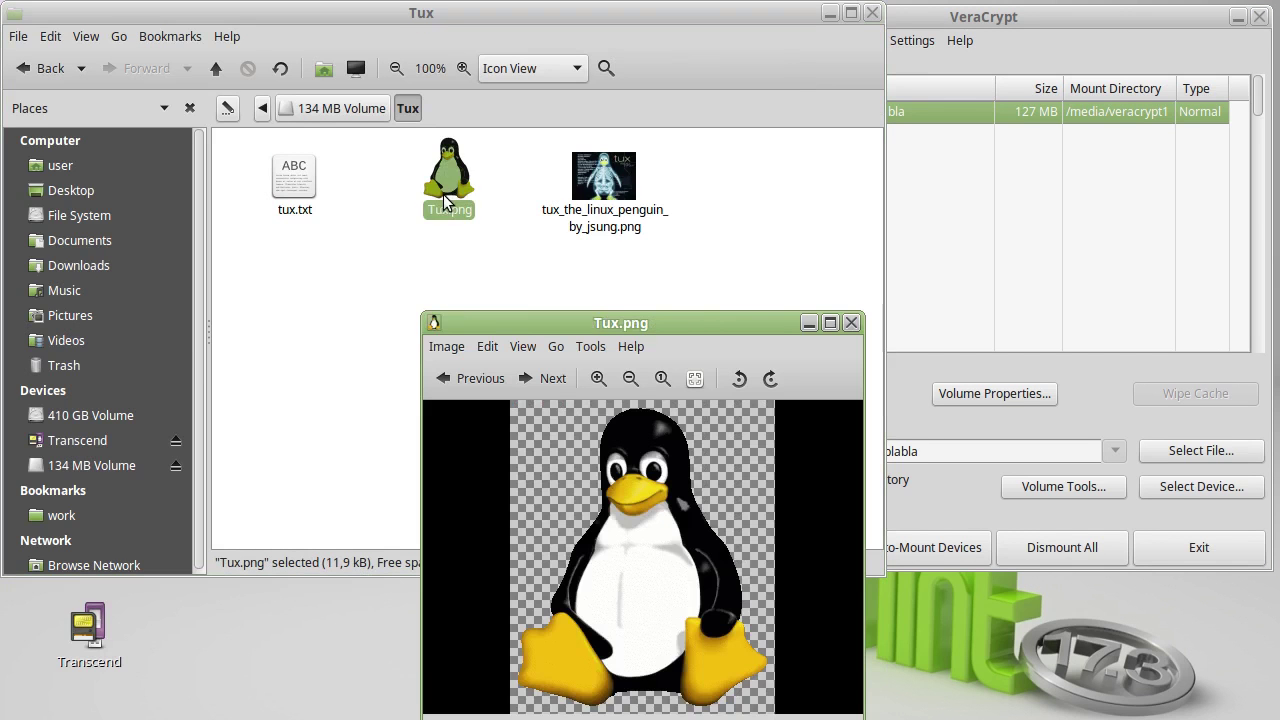
{"action": "left_click_drag", "start_coordinate": [622, 318], "coordinate": [624, 175]}
{"action": "left_click", "coordinate": [548, 225]}
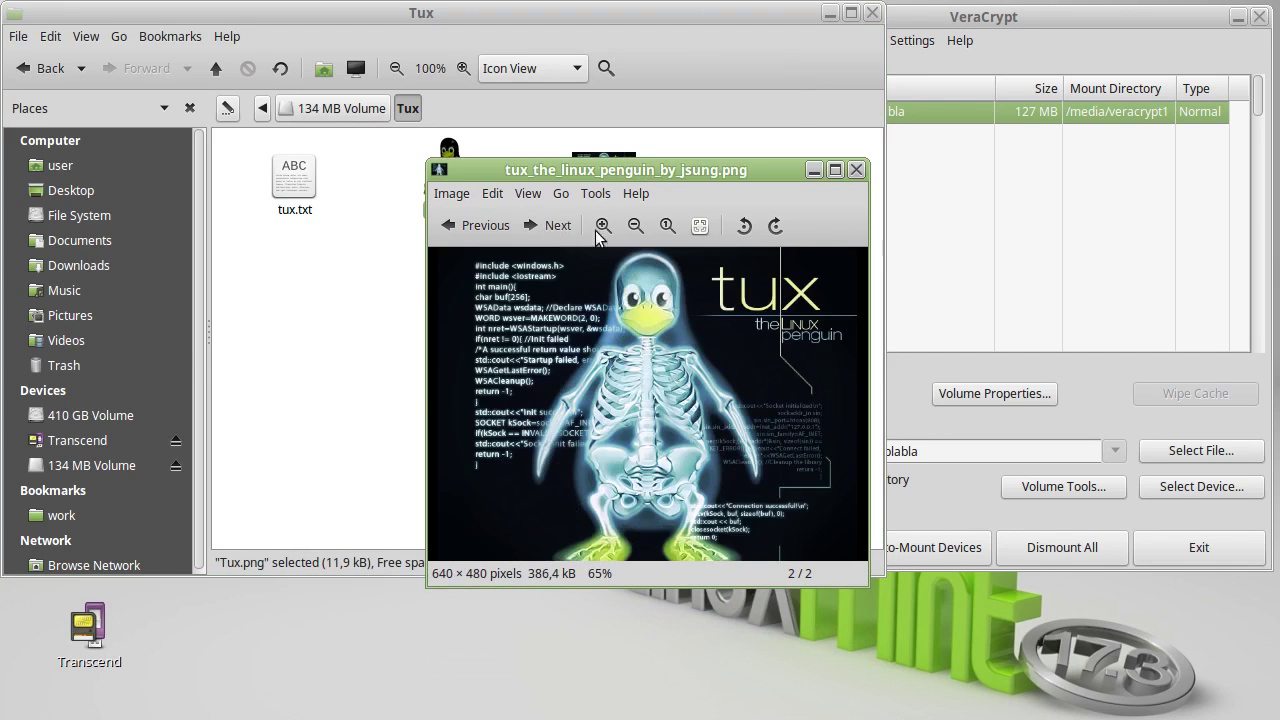
{"action": "left_click", "coordinate": [857, 170]}
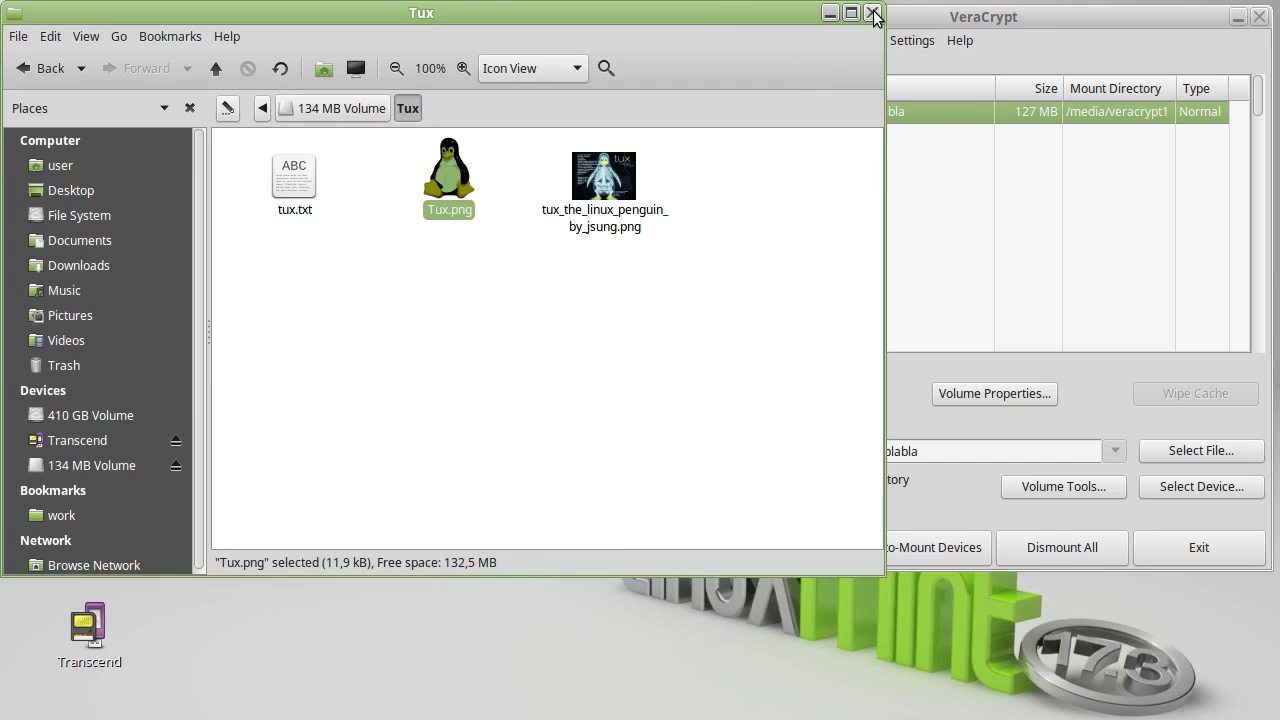
{"action": "left_click", "coordinate": [872, 13]}
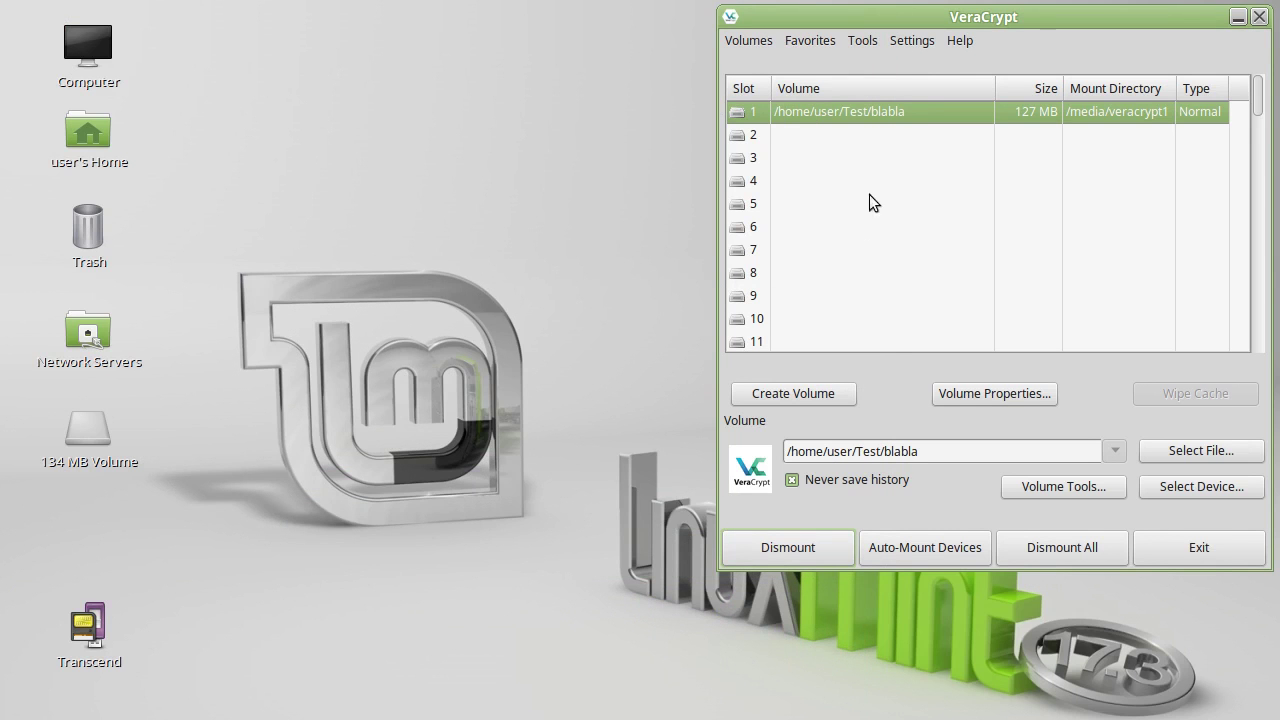
- Dismount blabla, then remount it by entering the hidden volume password
{"action": "left_click", "coordinate": [810, 552]}
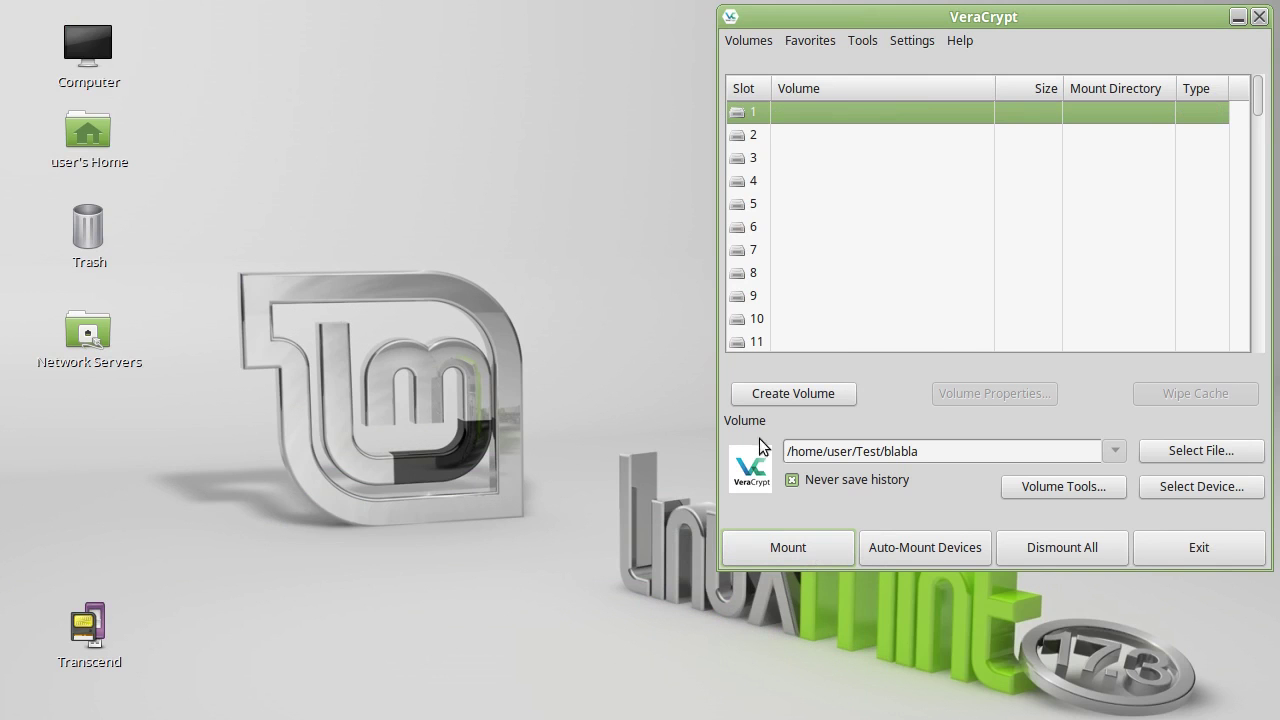
{"action": "left_click", "coordinate": [795, 534]}
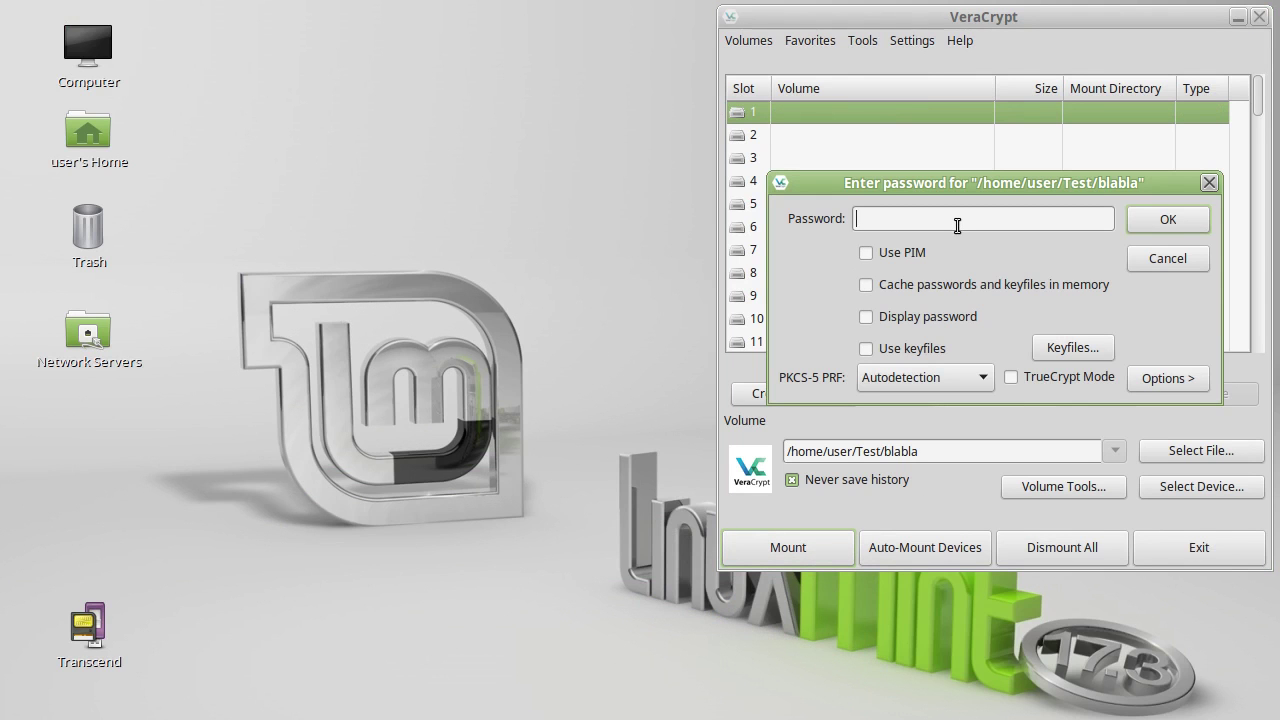
{"action": "type", "text": "blablabla"}
{"action": "key", "text": "Return"}
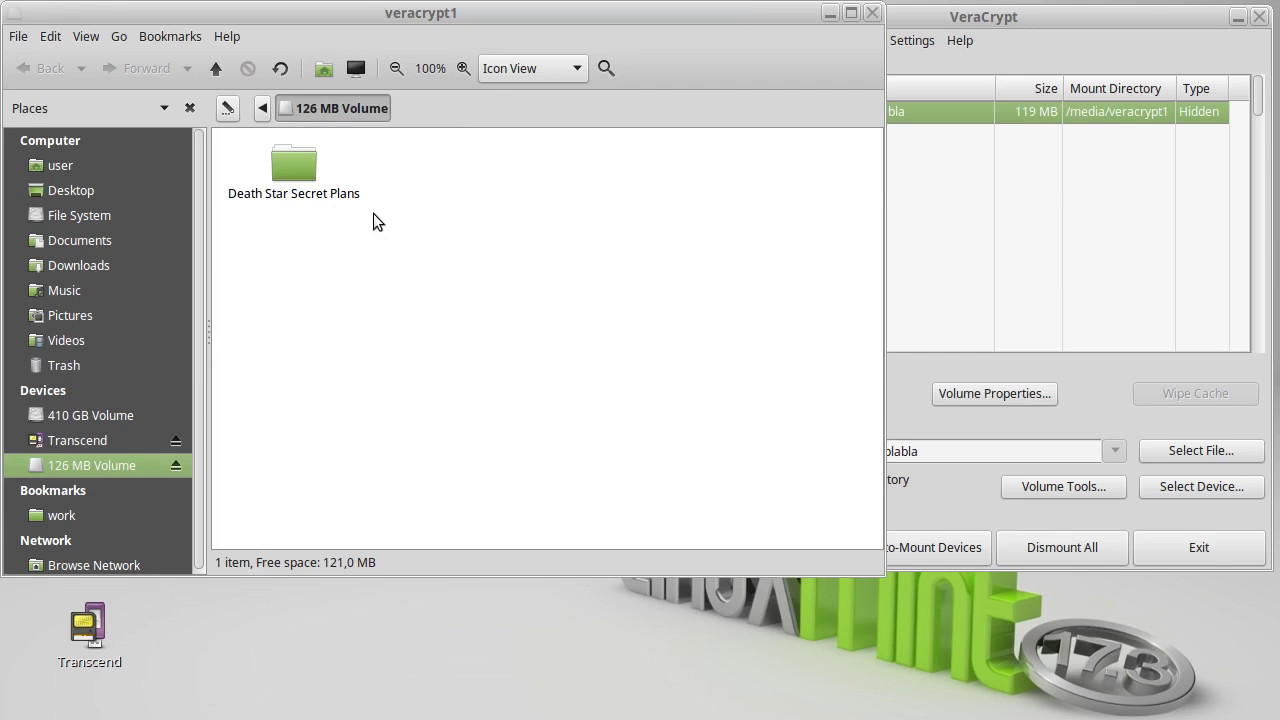
- Cycle through the Death Star blueprint images, close the viewer, then select blabla in the Test folder
{"action": "double_click", "coordinate": [293, 168]}
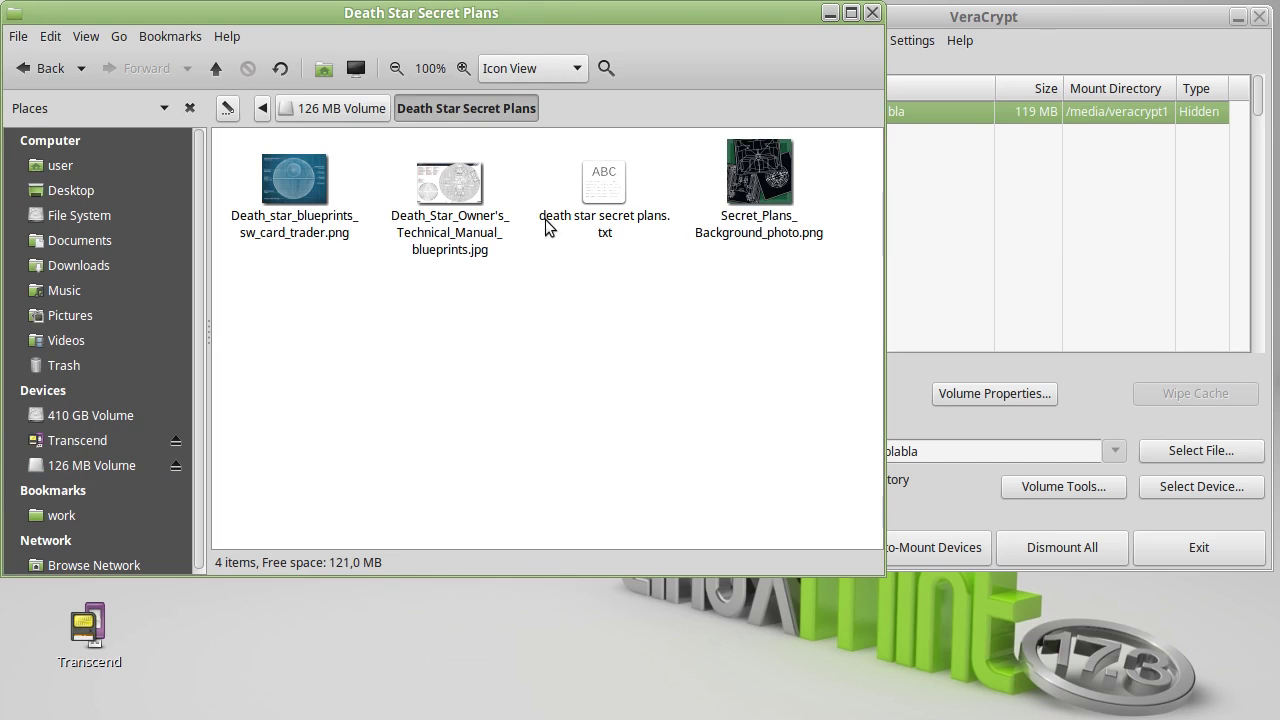
{"action": "double_click", "coordinate": [320, 184]}
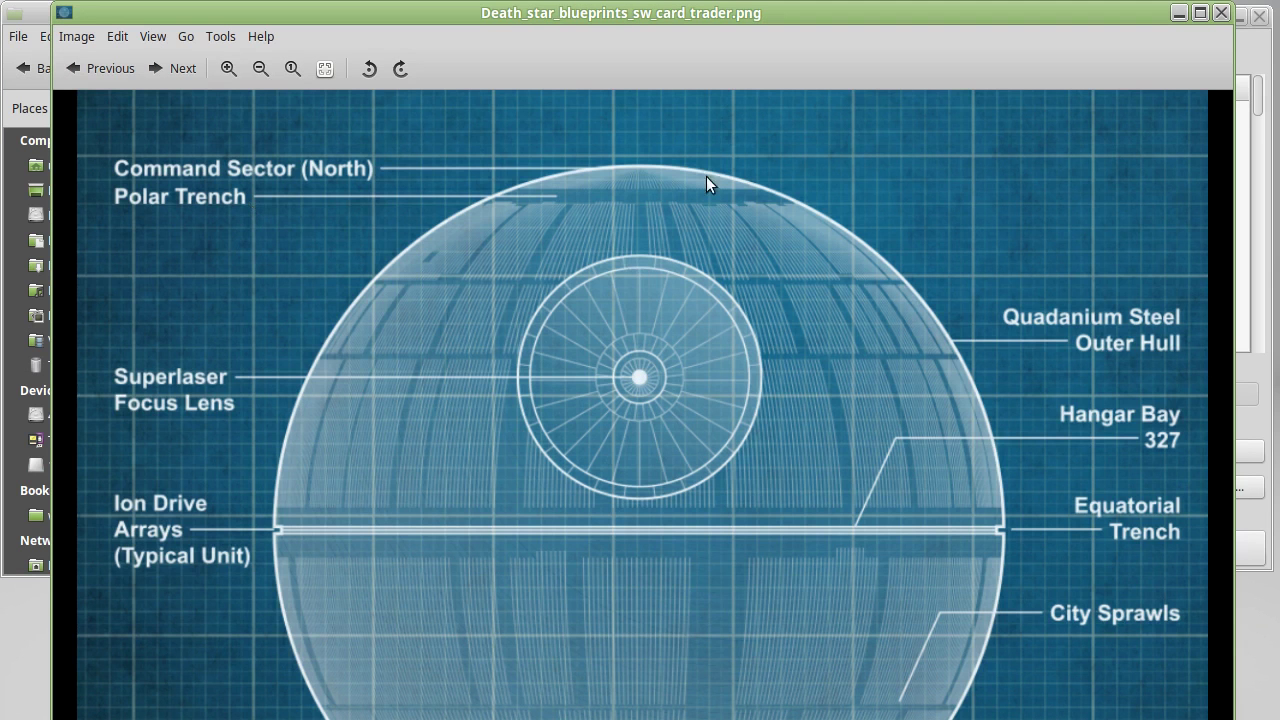
{"action": "left_click", "coordinate": [165, 82]}
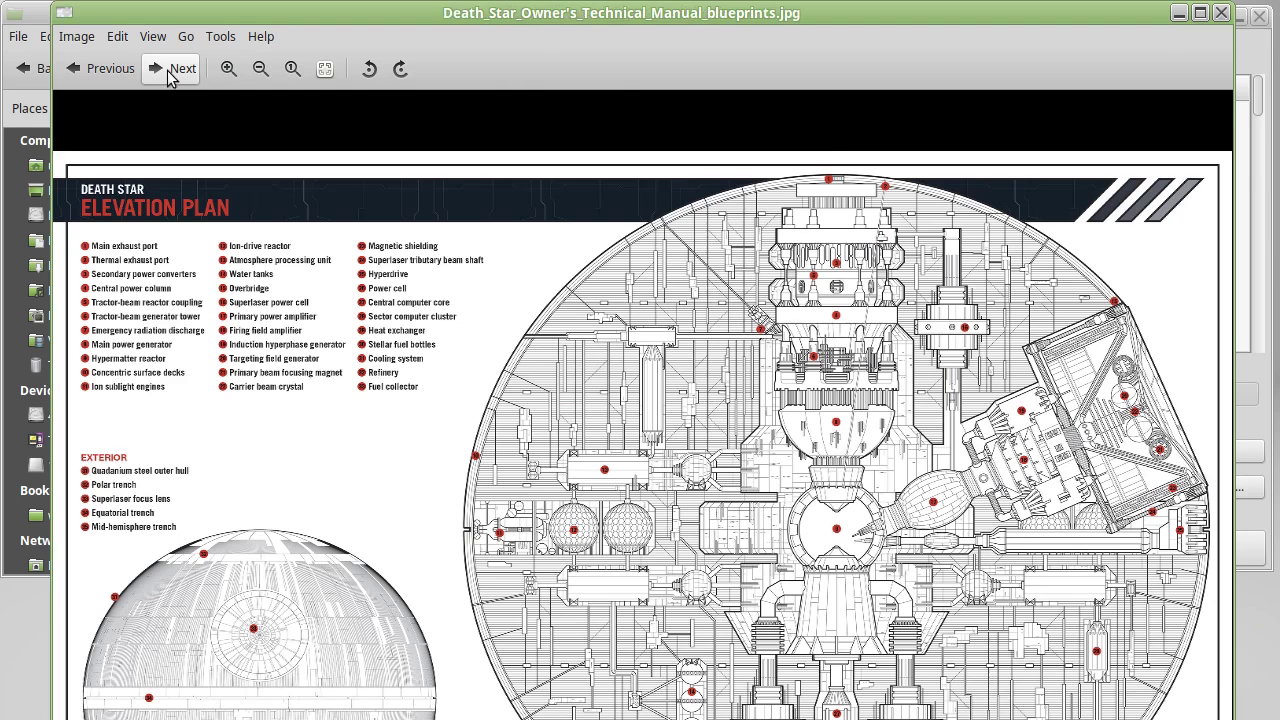
{"action": "left_click", "coordinate": [168, 72]}
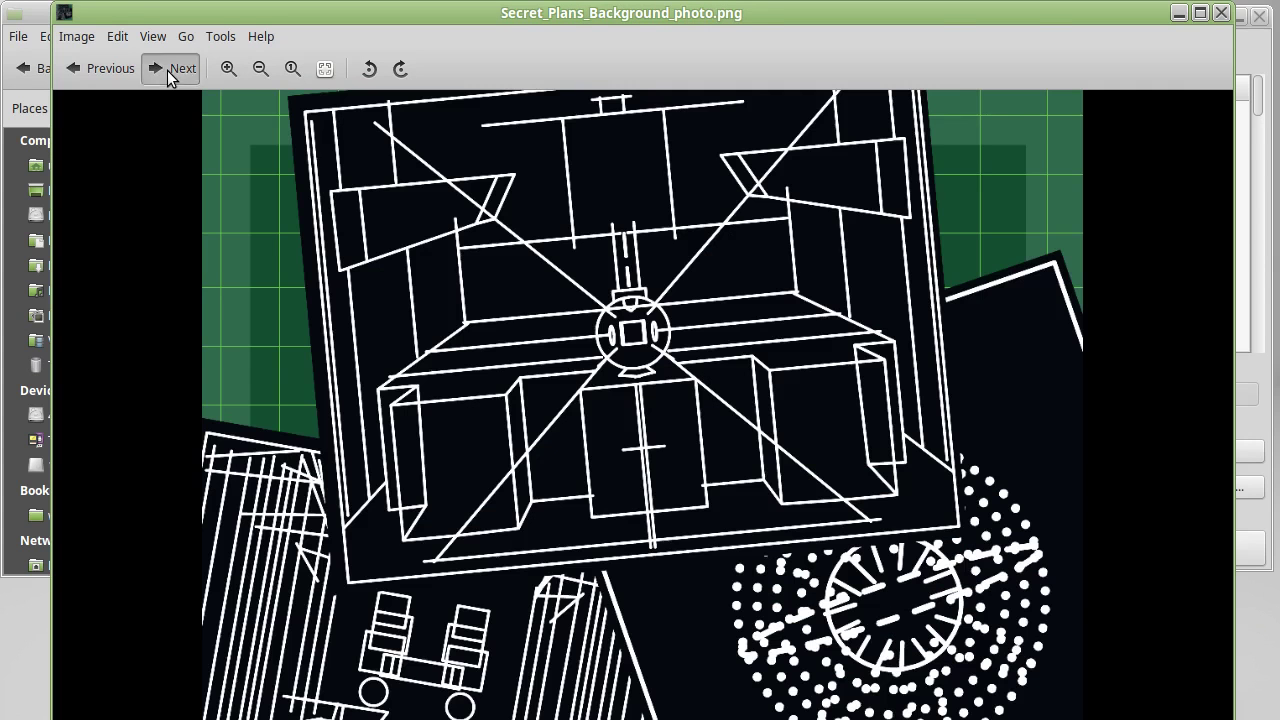
{"action": "left_click", "coordinate": [168, 72]}
{"action": "left_click", "coordinate": [1221, 12]}
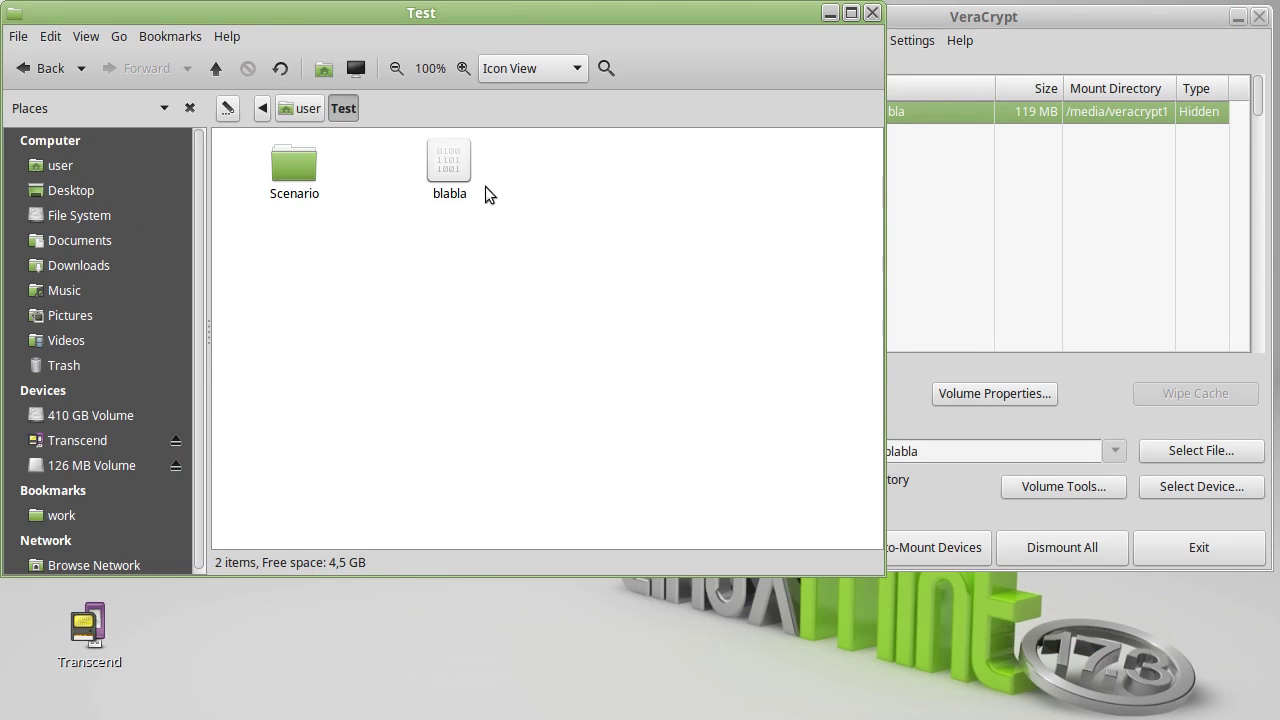
{"action": "left_click", "coordinate": [440, 168]}
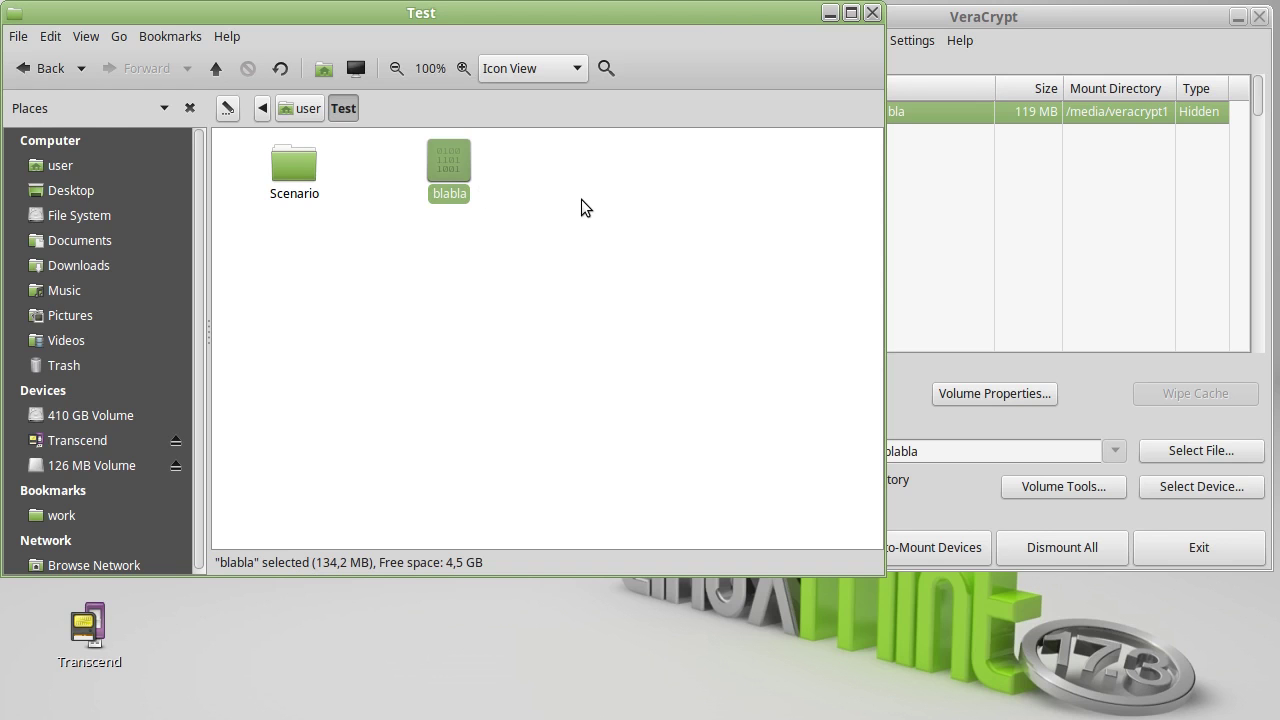
- Close the Test folder window, dismount blabla and start mounting it again
{"action": "left_click", "coordinate": [872, 13]}
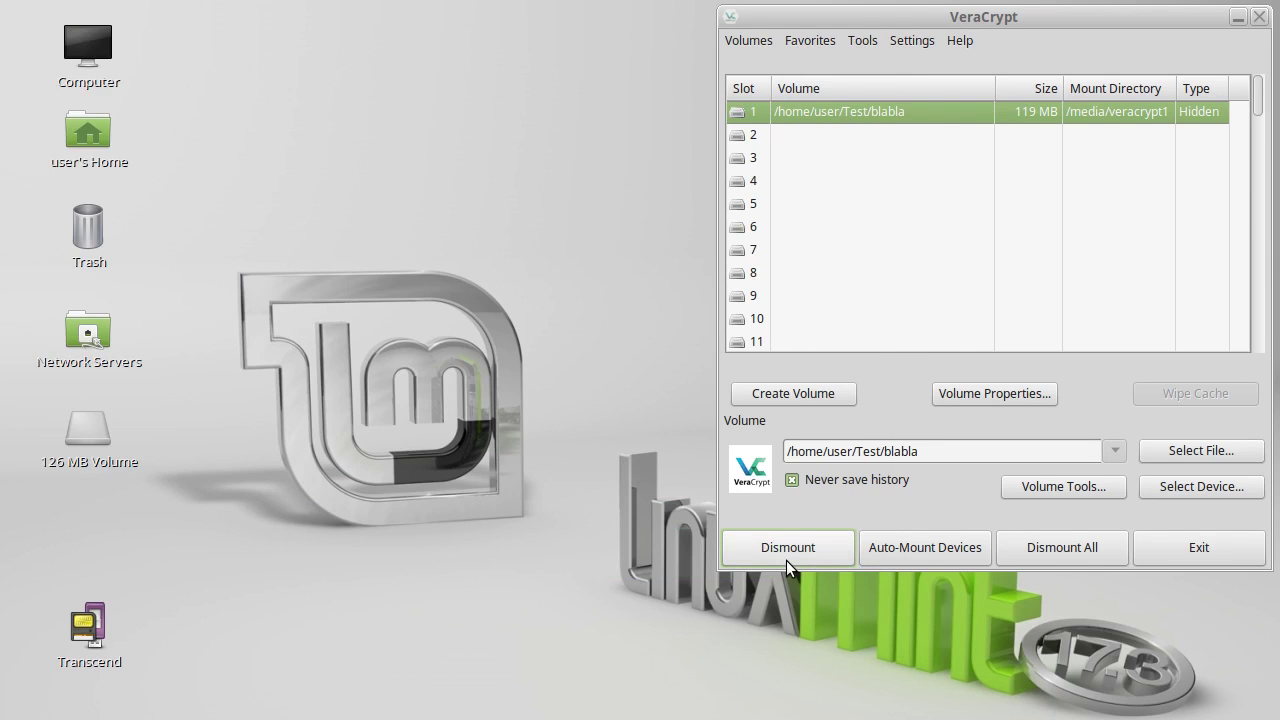
{"action": "left_click", "coordinate": [786, 558]}
{"action": "left_click", "coordinate": [782, 543]}
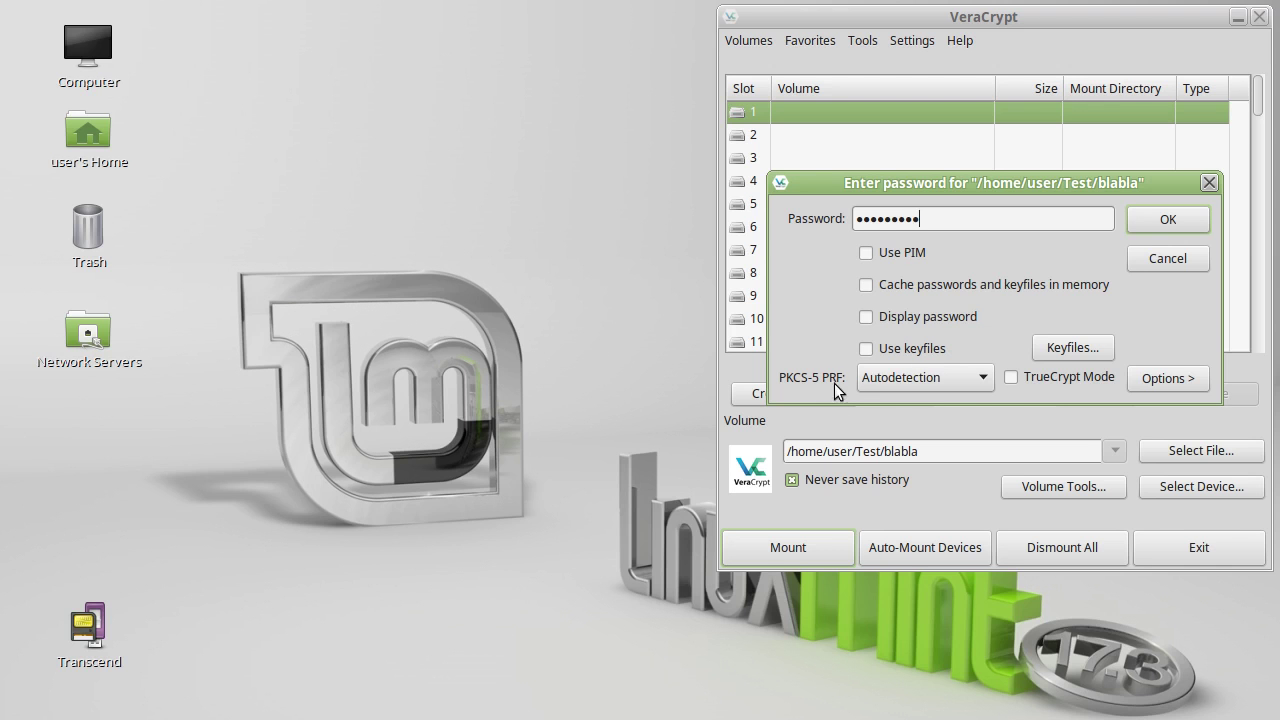
- Set the PKCS-5 PRF to HMAC-SHA-512 and mount blabla's hidden volume at /media/veracrypt1
{"action": "left_click", "coordinate": [966, 383]}
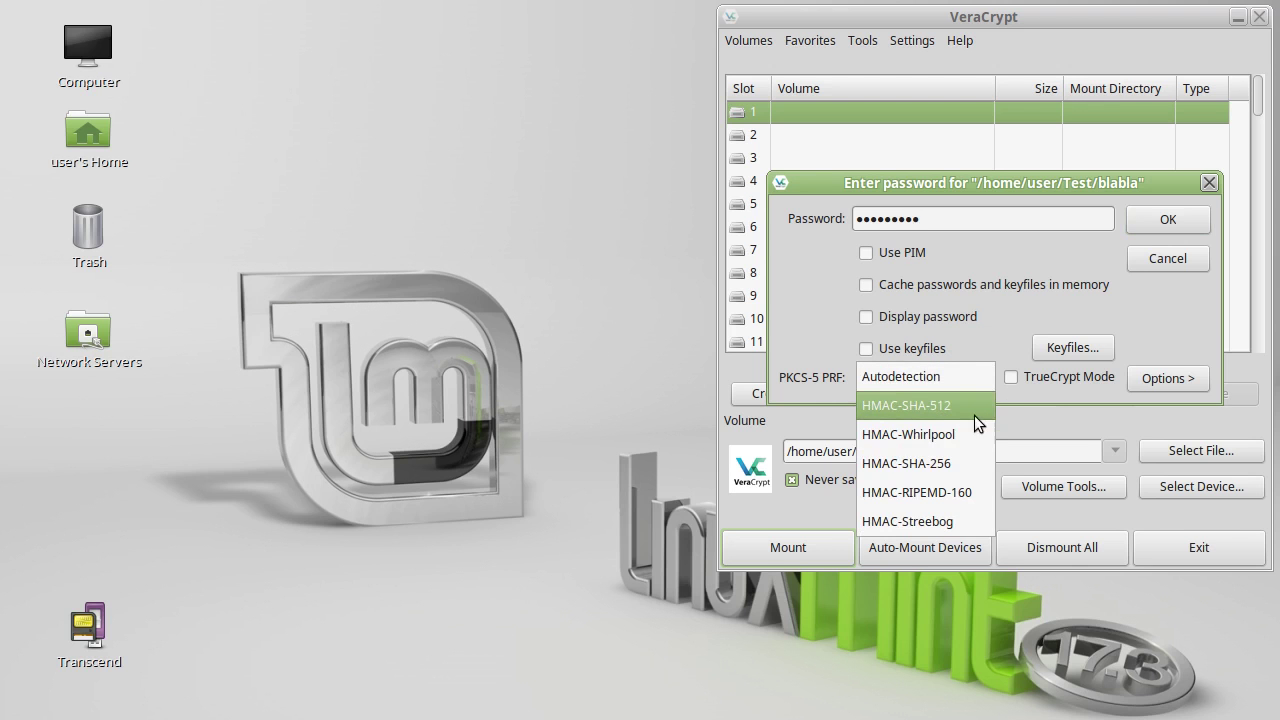
{"action": "left_click", "coordinate": [900, 378]}
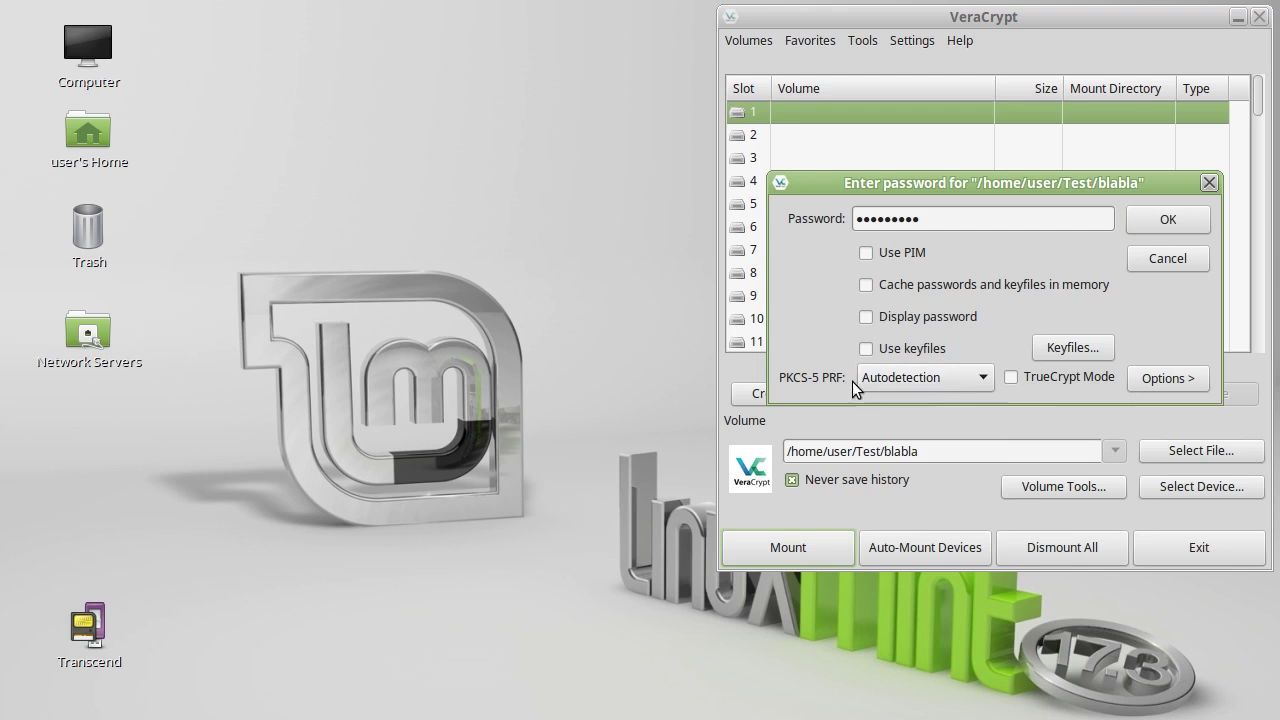
{"action": "left_click", "coordinate": [956, 381]}
{"action": "left_click", "coordinate": [954, 405]}
{"action": "left_click", "coordinate": [1152, 216]}
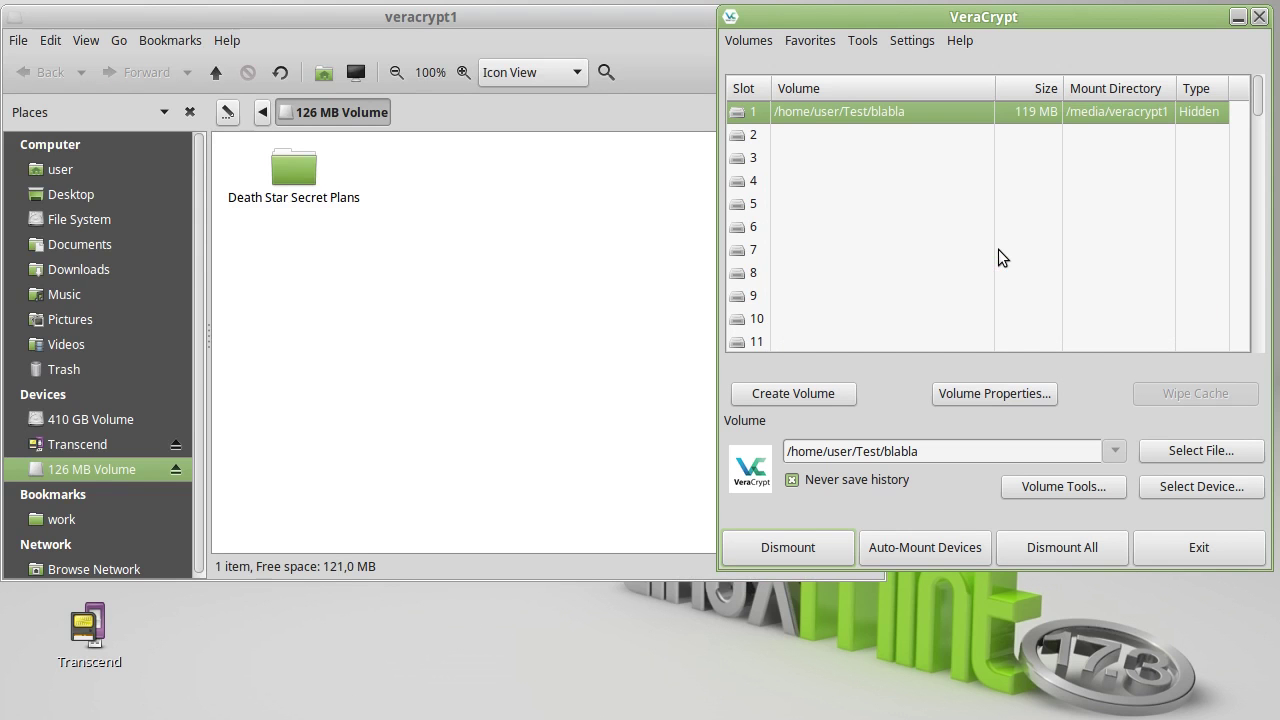
- Open the Death Star Secret Plans folder and view the technical manual blueprint image
{"action": "left_click", "coordinate": [579, 242]}
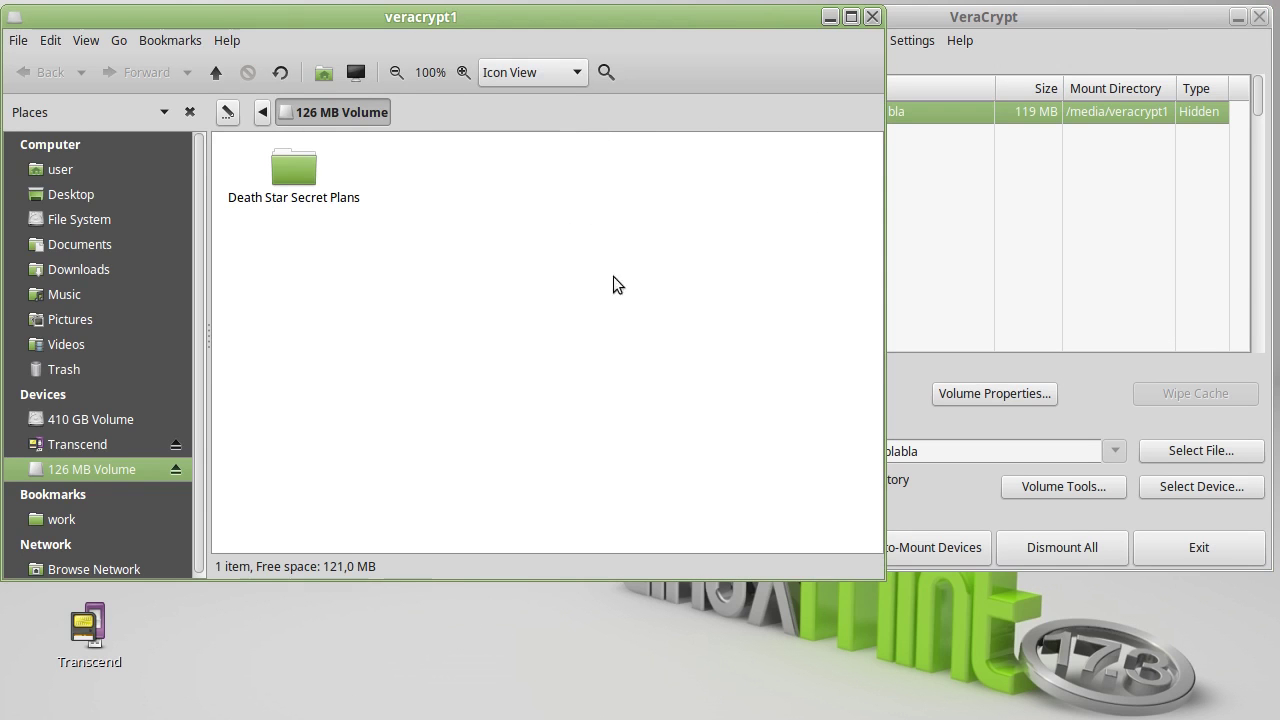
{"action": "double_click", "coordinate": [312, 176]}
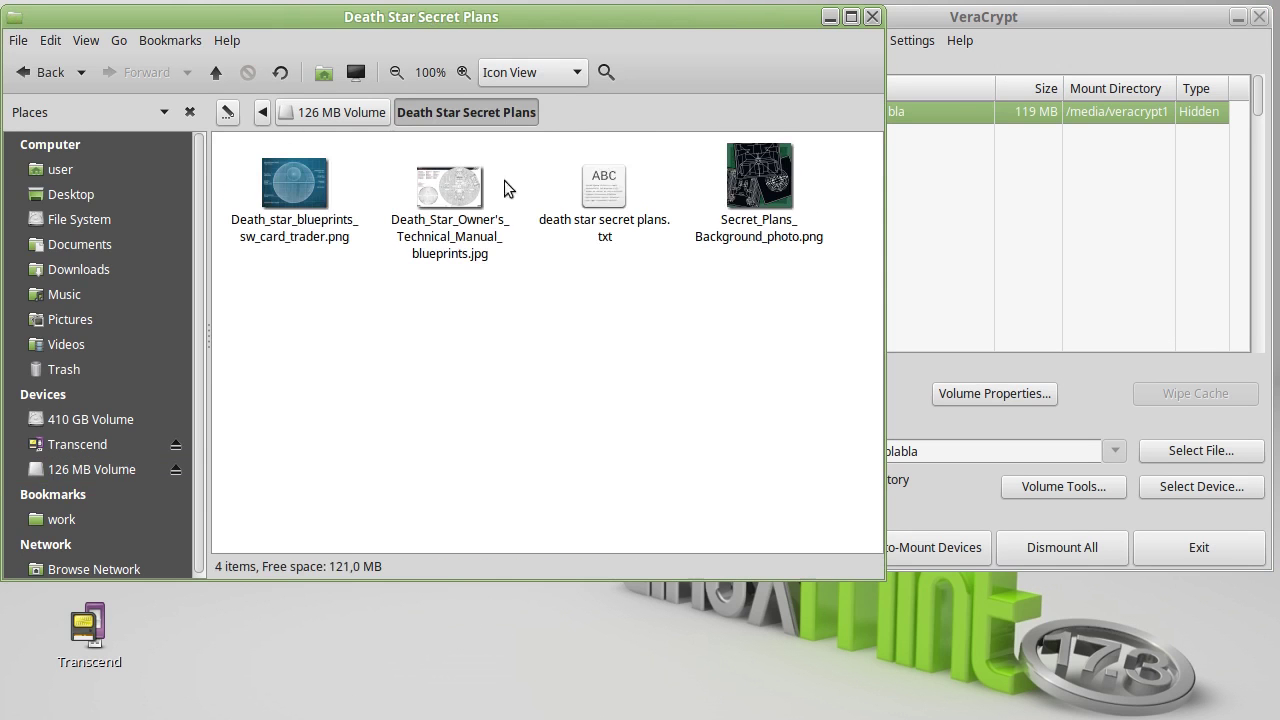
{"action": "left_click", "coordinate": [456, 180]}
{"action": "left_click_drag", "start_coordinate": [665, 172], "coordinate": [745, 14]}
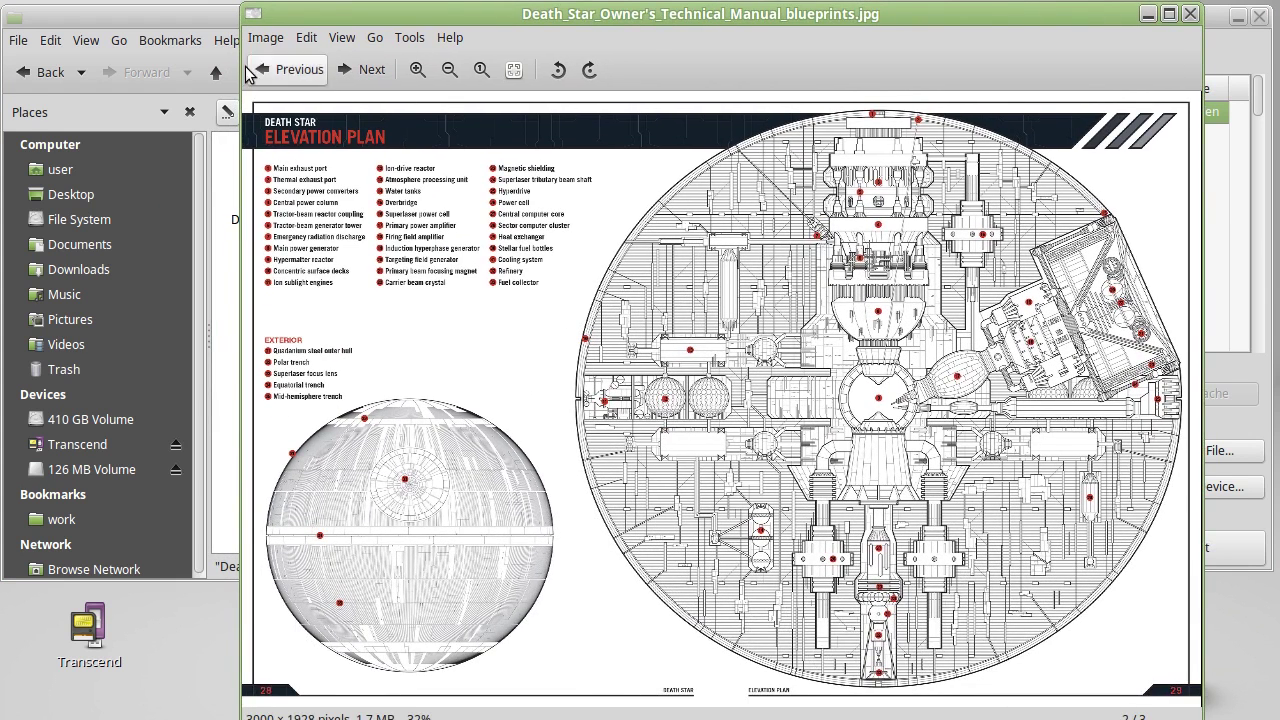
- Flip to the previous and next plan images, then close the viewer and folder window
{"action": "left_click", "coordinate": [292, 70]}
{"action": "left_click", "coordinate": [360, 72]}
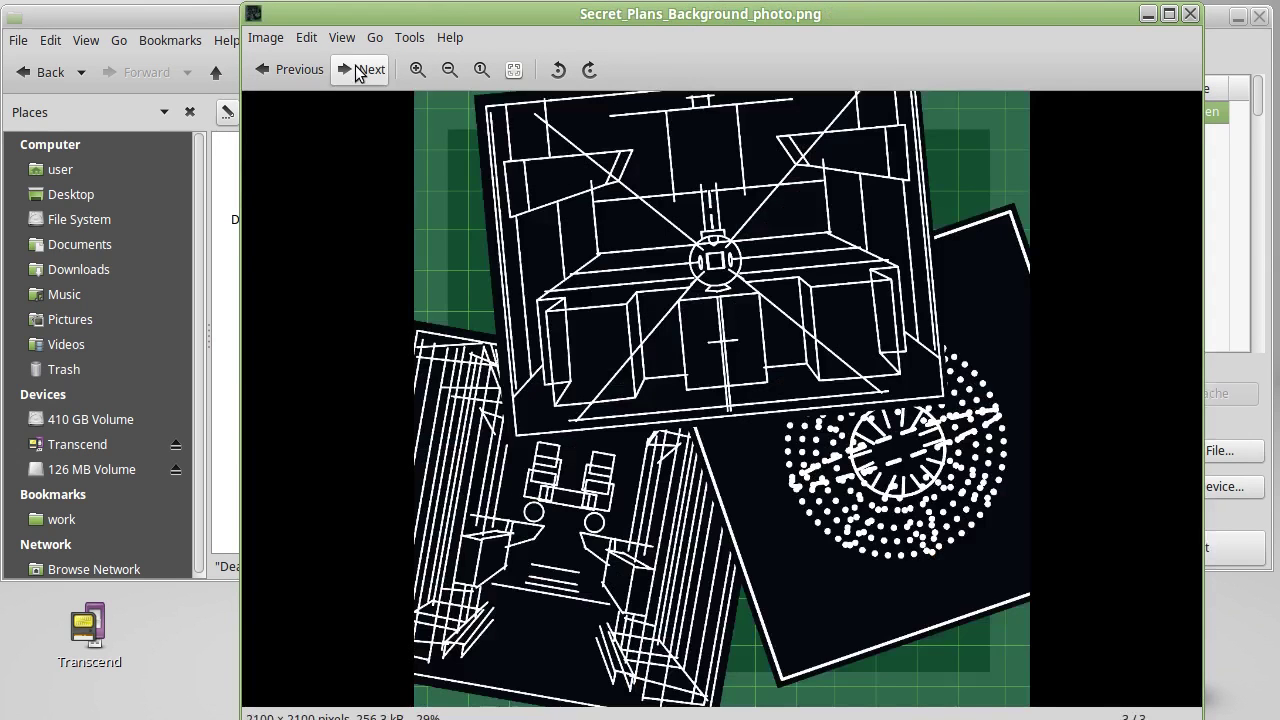
{"action": "left_click", "coordinate": [1190, 14]}
{"action": "left_click", "coordinate": [872, 16]}
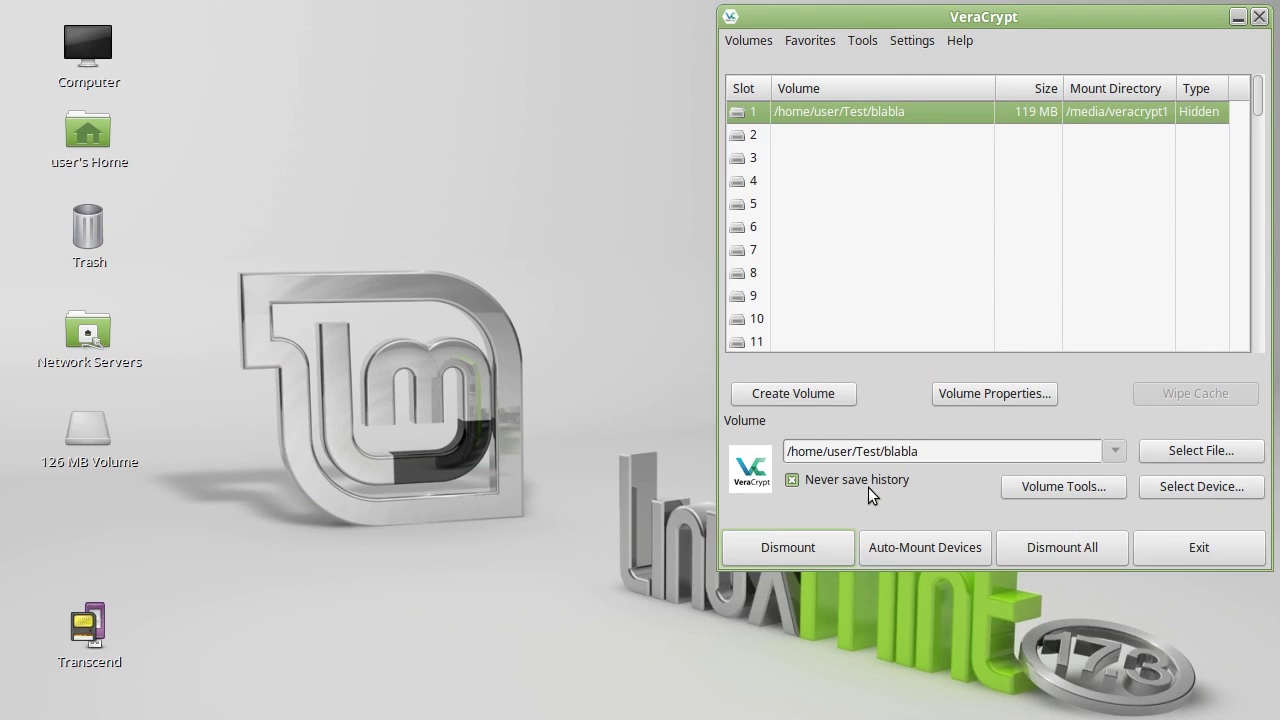
{"action": "left_click", "coordinate": [926, 45]}
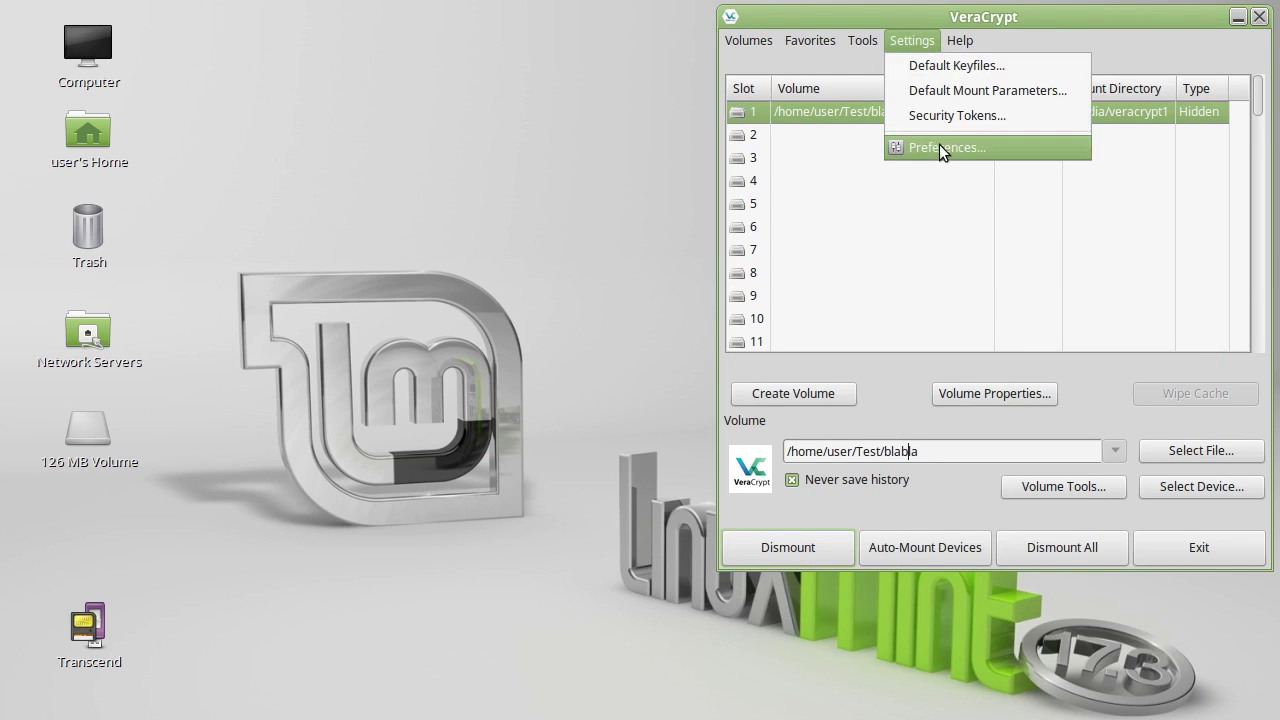
{"action": "left_click", "coordinate": [940, 147]}
{"action": "left_click_drag", "start_coordinate": [848, 51], "coordinate": [771, 51]}
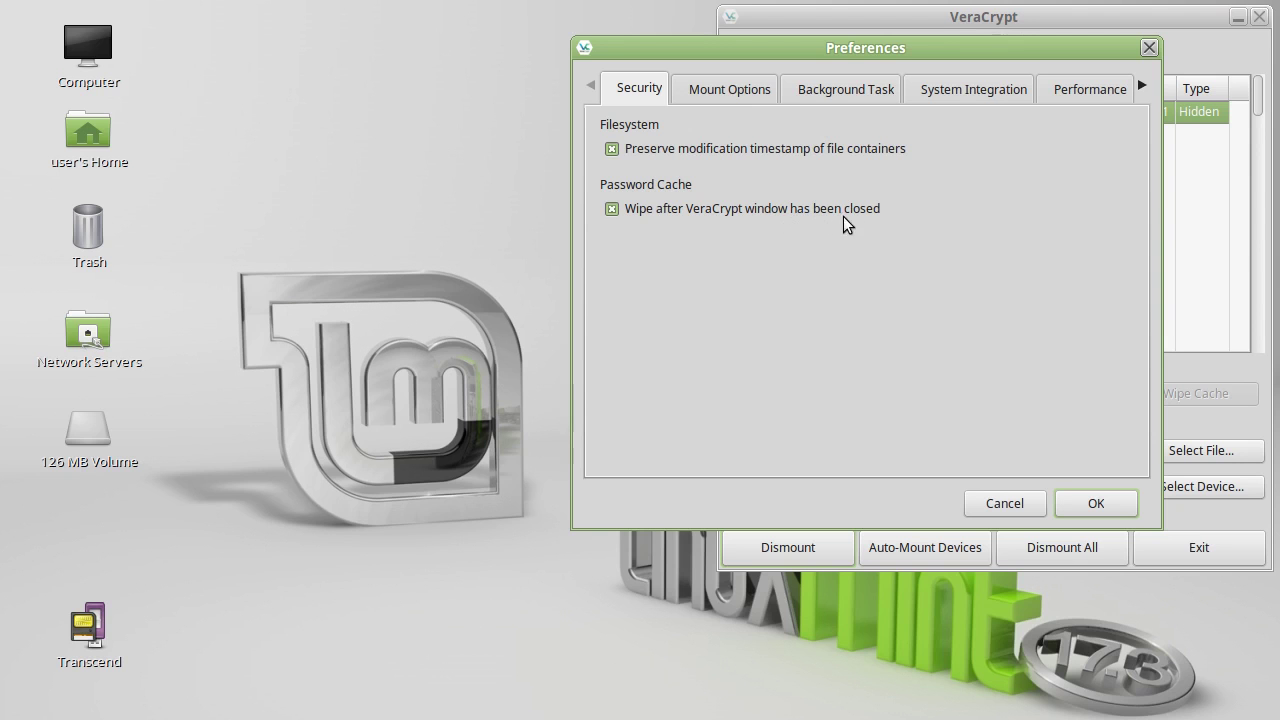
{"action": "left_click", "coordinate": [740, 88]}
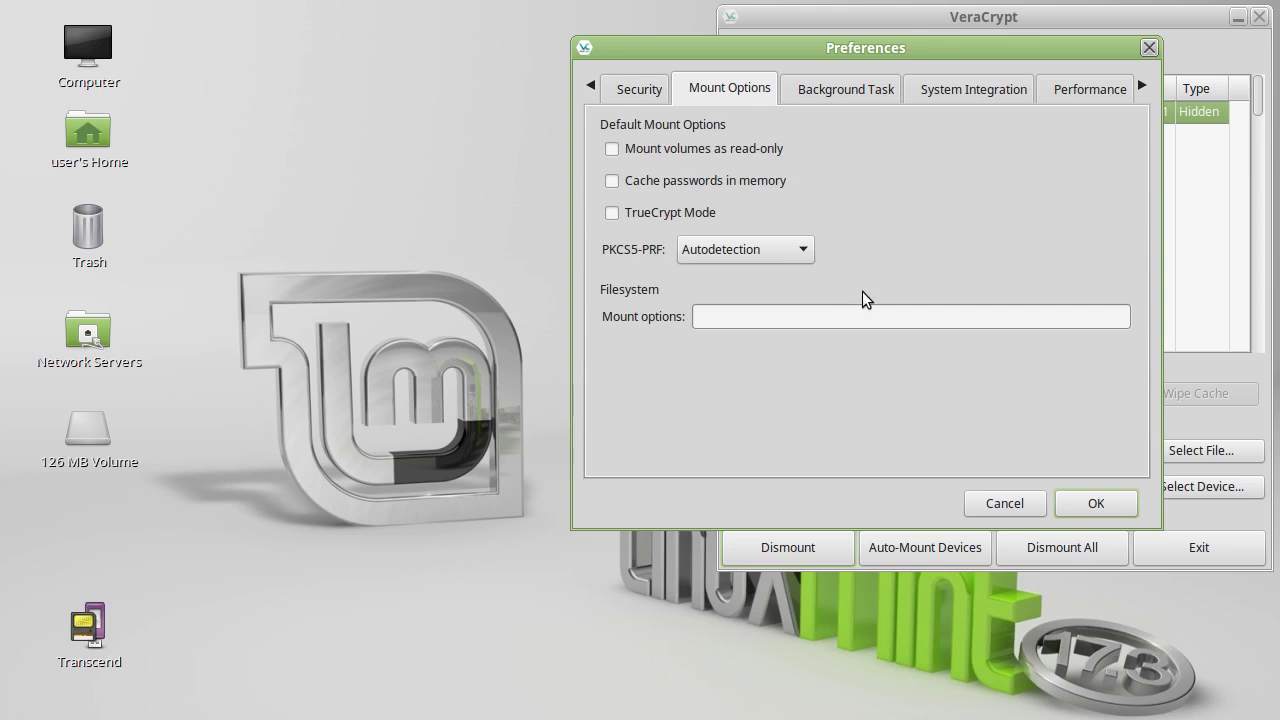
{"action": "left_click", "coordinate": [866, 100]}
{"action": "left_click", "coordinate": [940, 96]}
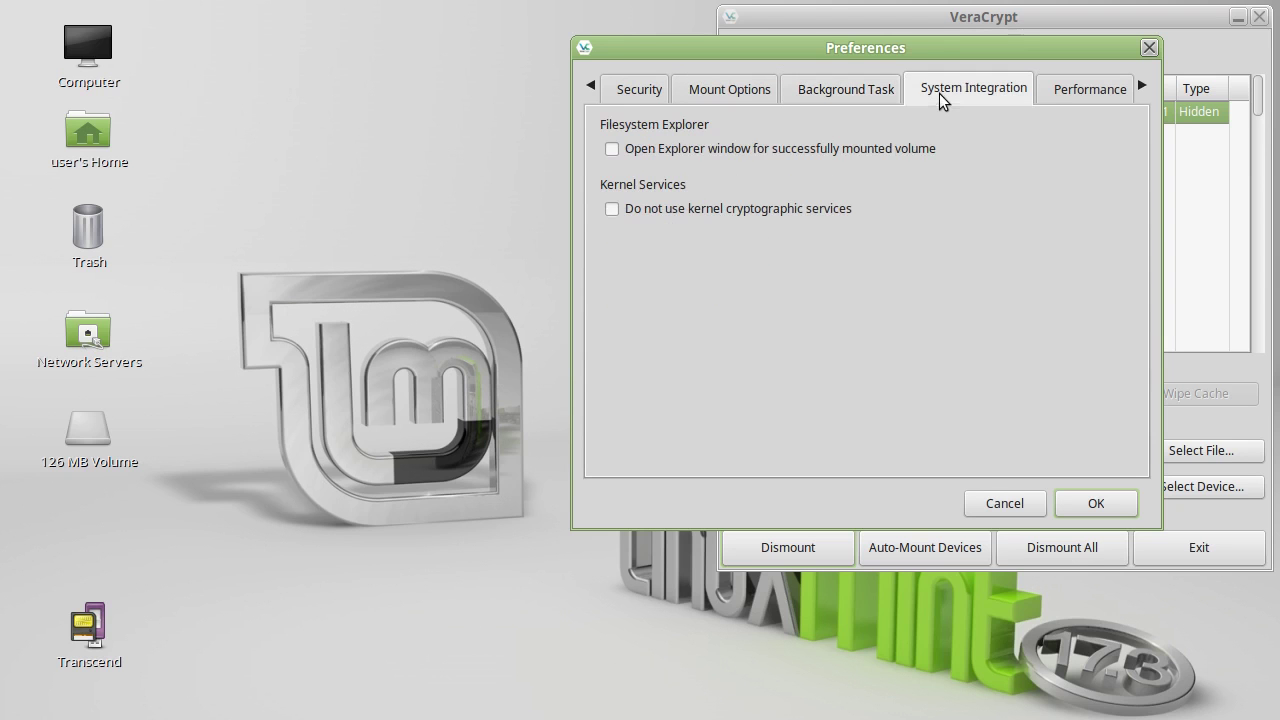
{"action": "left_click", "coordinate": [1068, 95]}
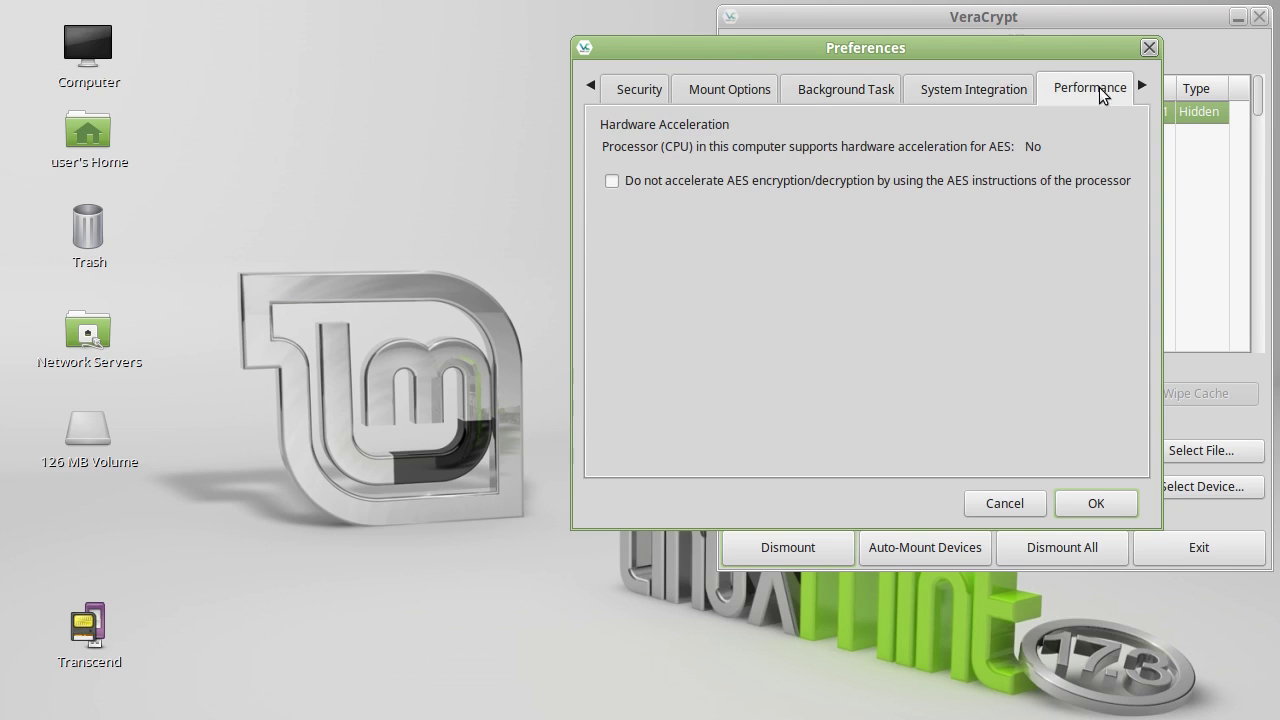
{"action": "left_click", "coordinate": [1142, 87]}
{"action": "left_click", "coordinate": [1142, 87]}
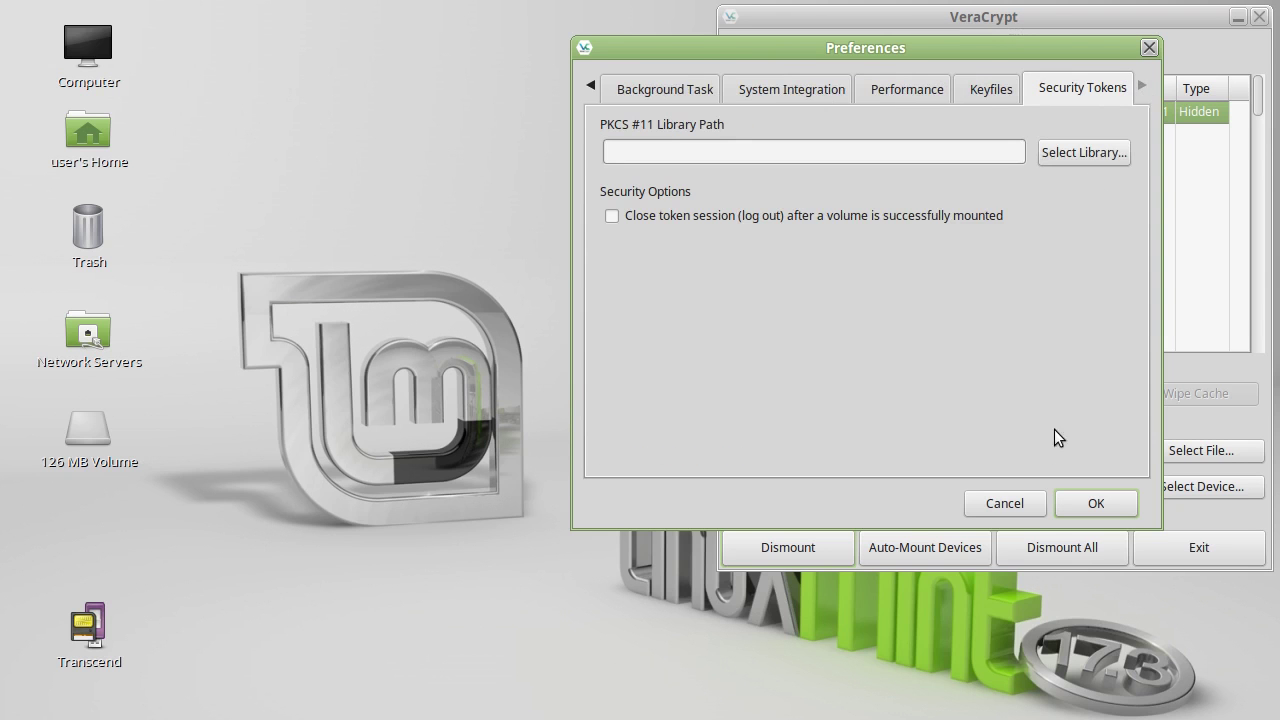
{"action": "left_click", "coordinate": [1112, 503]}
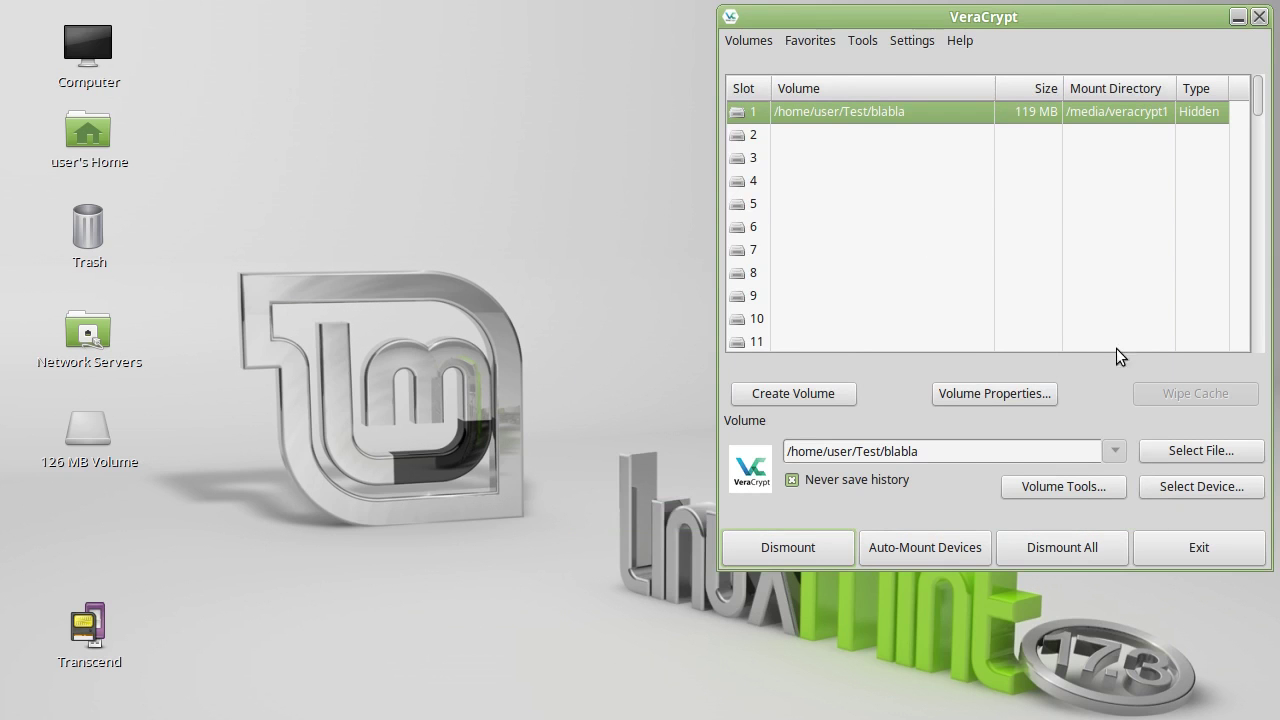
- Dismount blabla's hidden volume and exit VeraCrypt
{"action": "left_click", "coordinate": [770, 550]}
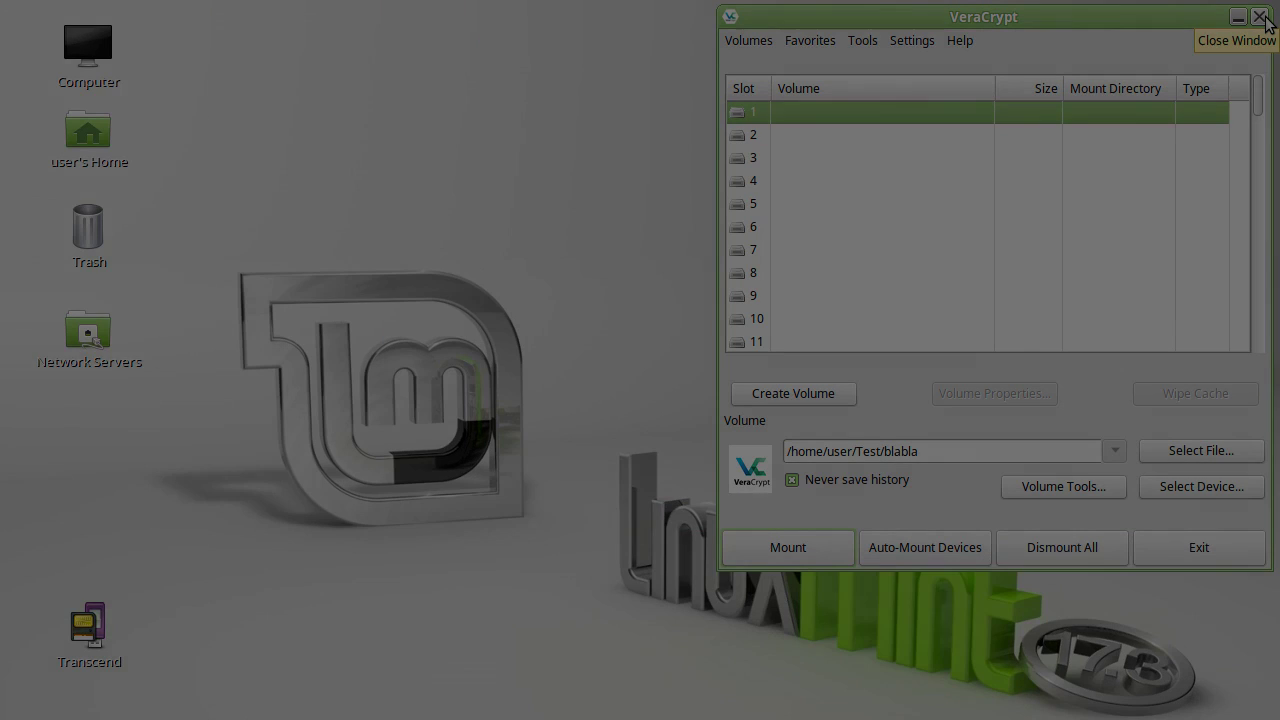
{"action": "left_click", "coordinate": [1261, 17]}
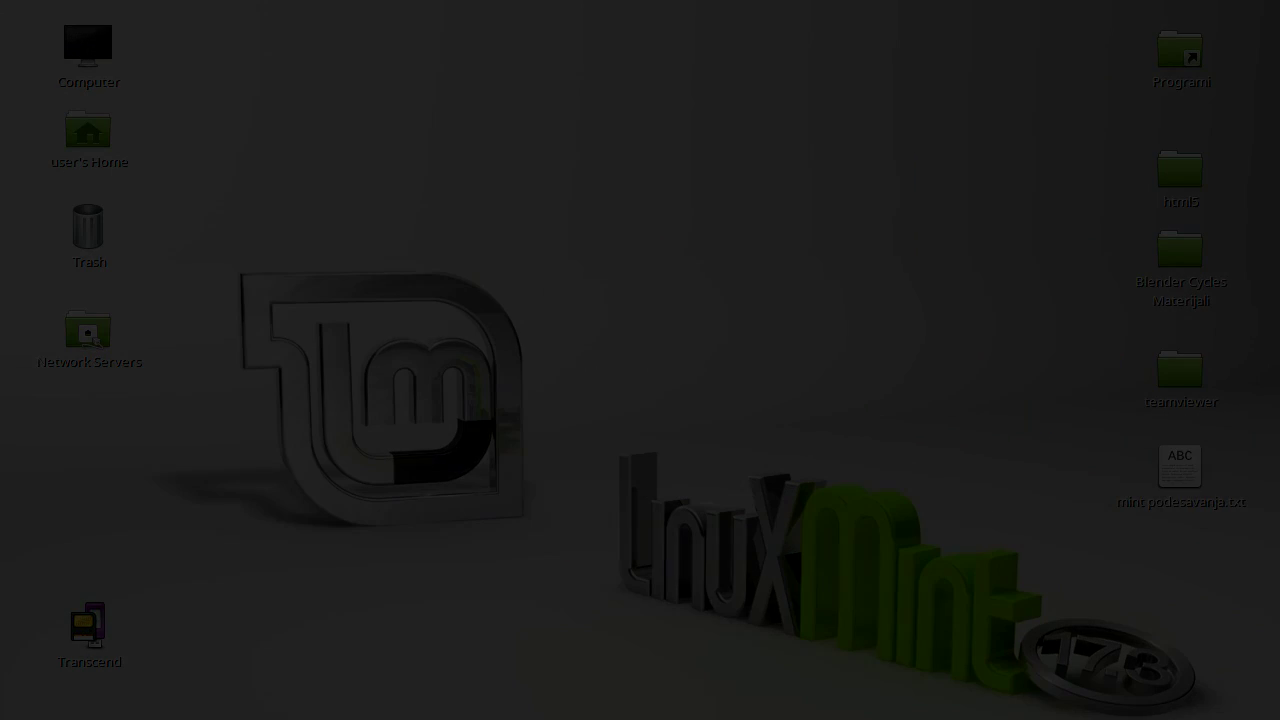